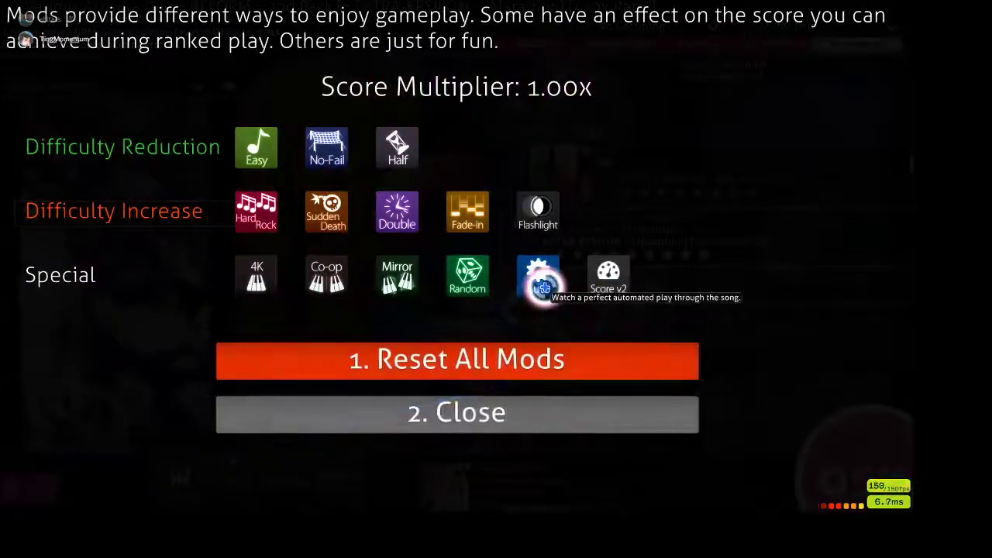
# Step: Select the No-Fail mod, leave the mod selection and start the beatmap
pyautogui.click(330, 149)
pyautogui.press('Escape')
pyautogui.press('Return')
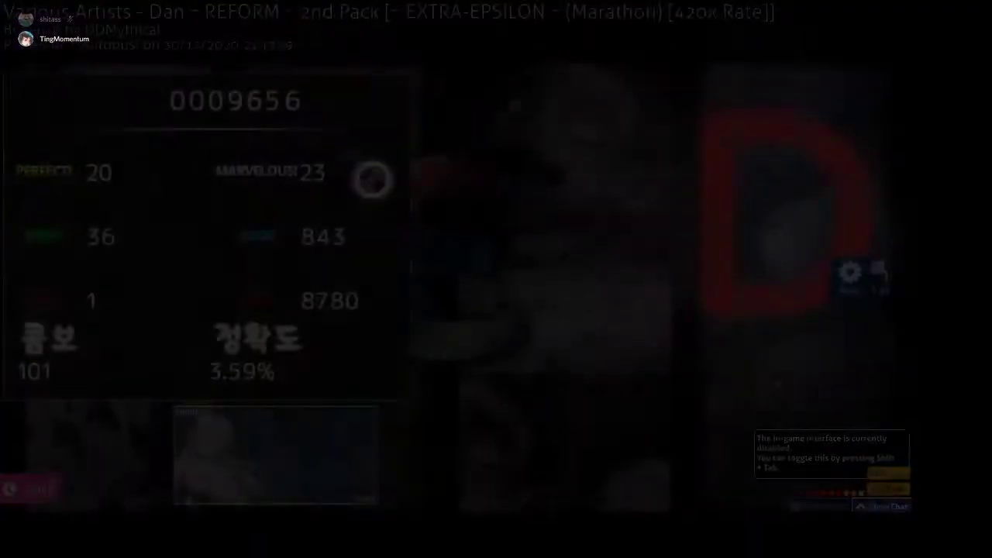
# Step: Take a rapid series of screenshots of the beatmap's results screen and leave the screen
pyautogui.press('F12')
pyautogui.press('F12')
pyautogui.press('F12')
pyautogui.press('F12')
pyautogui.press('F12')
pyautogui.press('F12')
pyautogui.press('F12')
pyautogui.press('F12')
pyautogui.press('F12')
pyautogui.press('F12')
pyautogui.press('F12')
pyautogui.press('F12')
pyautogui.press('F12')
pyautogui.press('F12')
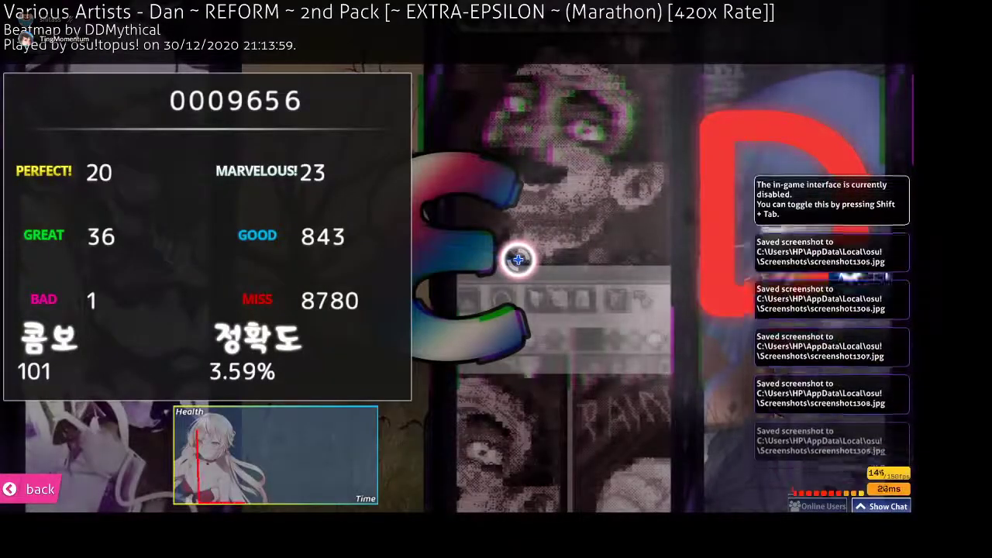
pyautogui.press('F12')
pyautogui.press('F12')
pyautogui.press('F12')
pyautogui.press('F12')
pyautogui.press('F12')
pyautogui.press('F12')
pyautogui.press('F12')
pyautogui.press('F12')
pyautogui.press('F12')
pyautogui.press('F12')
pyautogui.press('F12')
pyautogui.press('F12')
pyautogui.press('F12')
pyautogui.press('F12')
pyautogui.press('F12')
pyautogui.press('F12')
pyautogui.press('F12')
pyautogui.press('F12')
pyautogui.press('F12')
pyautogui.press('F12')
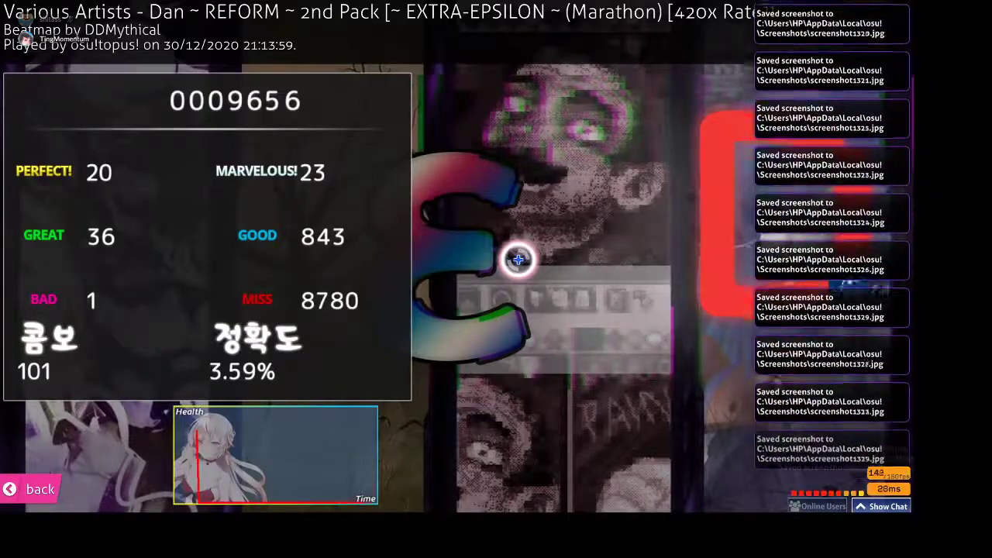
pyautogui.press('F12')
pyautogui.press('F12')
pyautogui.press('F12')
pyautogui.press('F12')
pyautogui.press('F12')
pyautogui.press('F12')
pyautogui.press('F12')
pyautogui.press('F12')
pyautogui.press('F12')
pyautogui.press('F12')
pyautogui.press('F12')
pyautogui.press('F12')
pyautogui.press('F12')
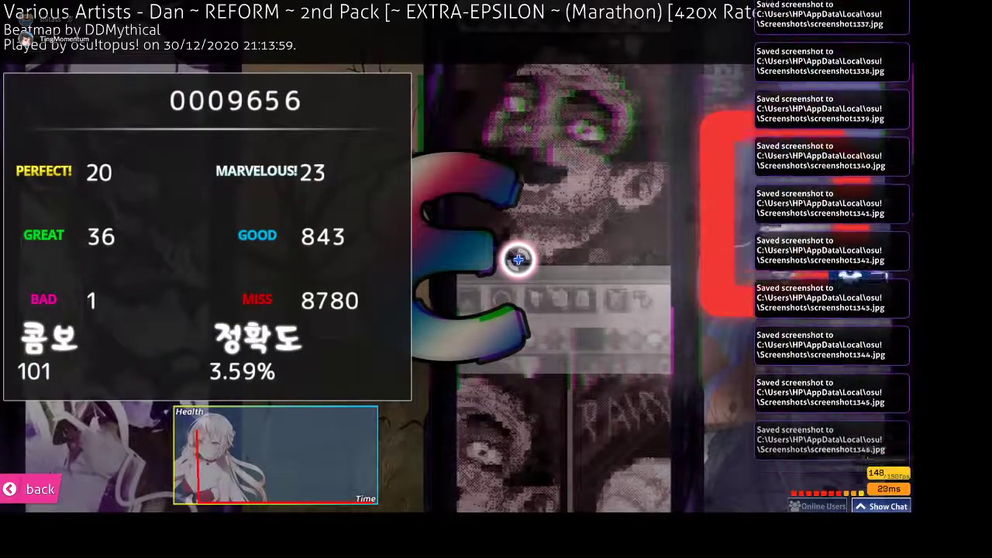
pyautogui.press('Escape')
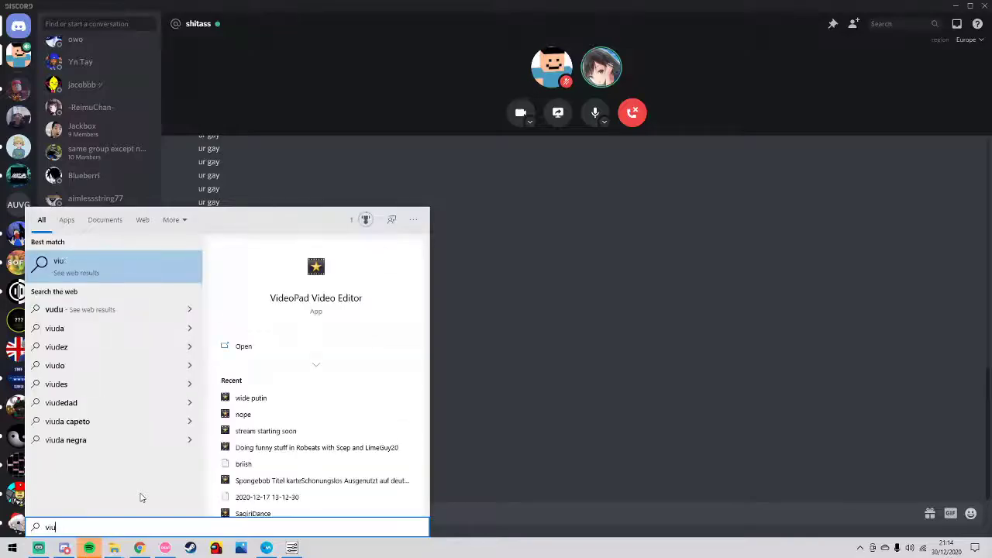
# Step: Search Windows for "video", launch VideoPad Video Editor and get to an empty project
pyautogui.write('eo')
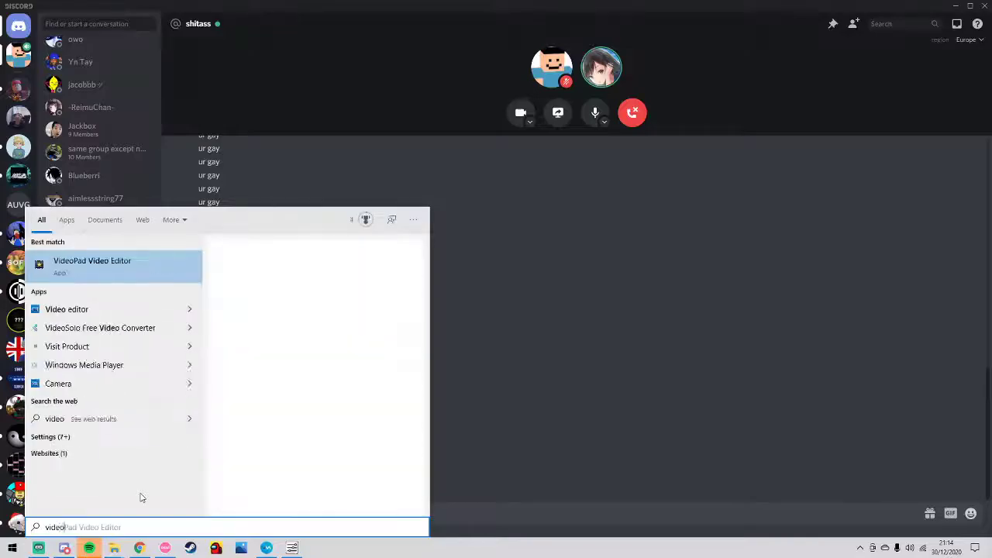
pyautogui.press('Return')
pyautogui.click(12, 548)
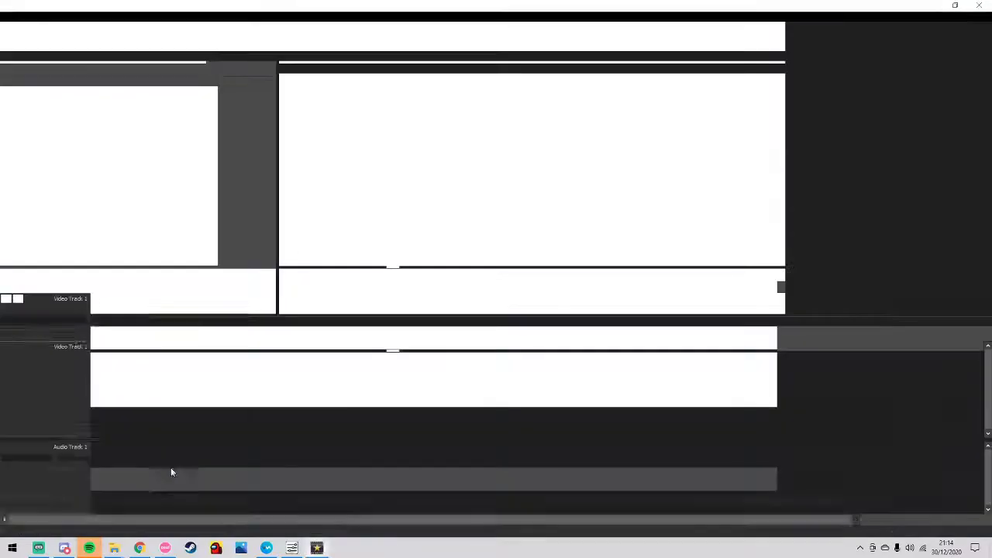
pyautogui.click(394, 359)
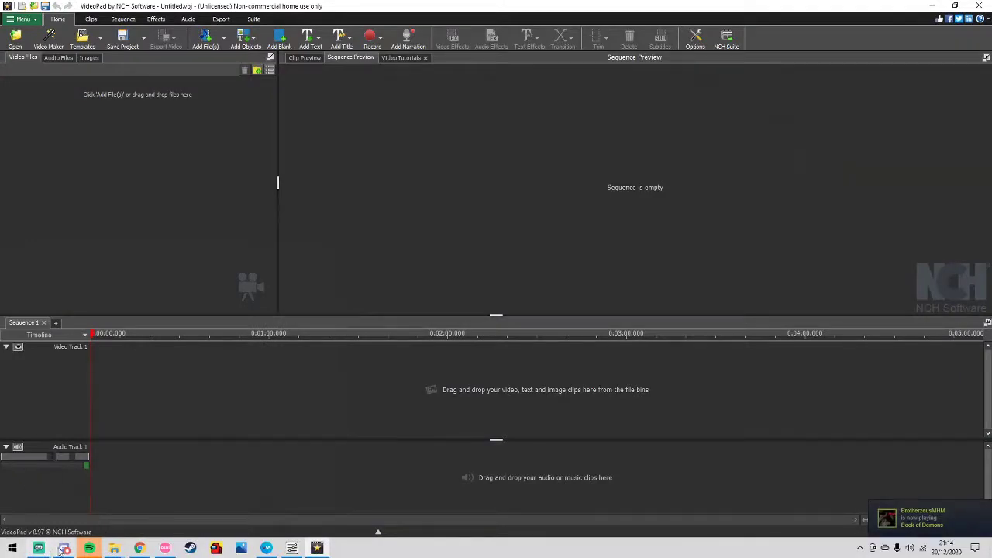
# Step: Bring up File Explorer over VideoPad and browse through the pinned folders to the Videos folder
pyautogui.click(63, 549)
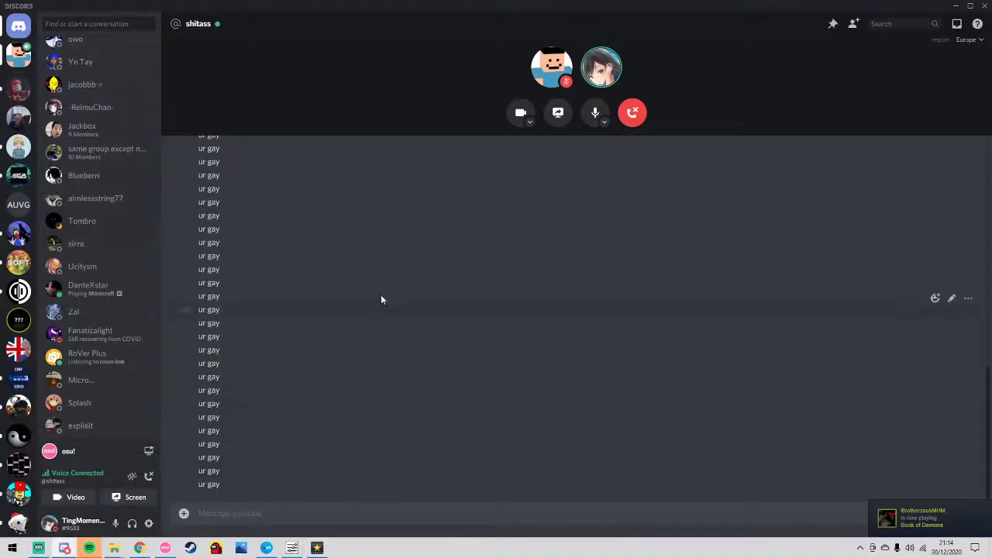
pyautogui.click(316, 548)
pyautogui.click(114, 548)
pyautogui.click(174, 507)
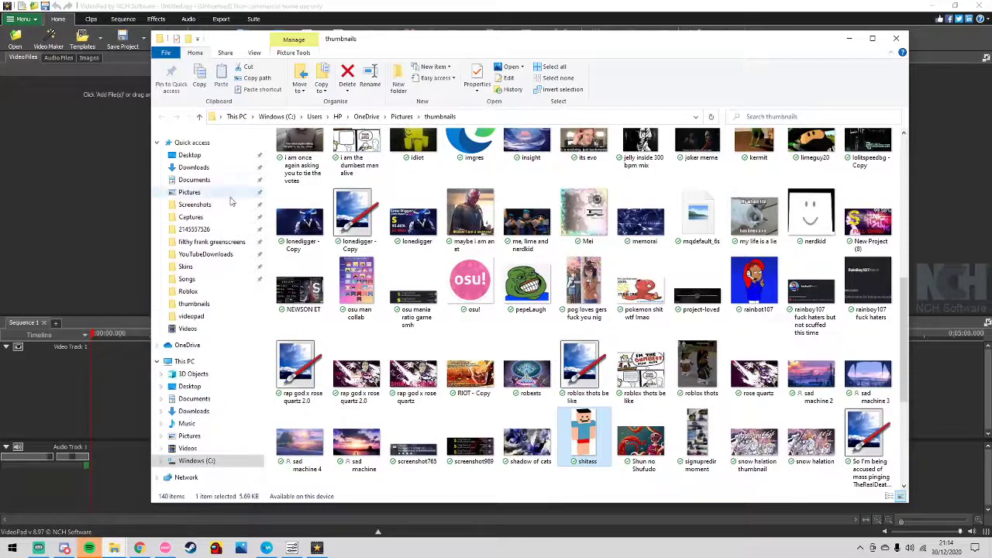
pyautogui.click(230, 204)
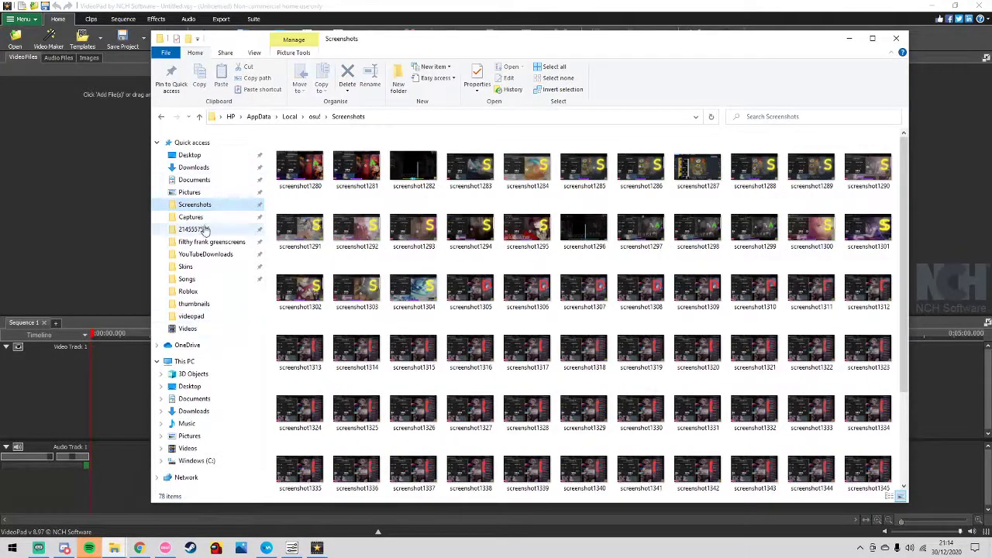
pyautogui.click(200, 193)
pyautogui.click(190, 168)
pyautogui.click(203, 242)
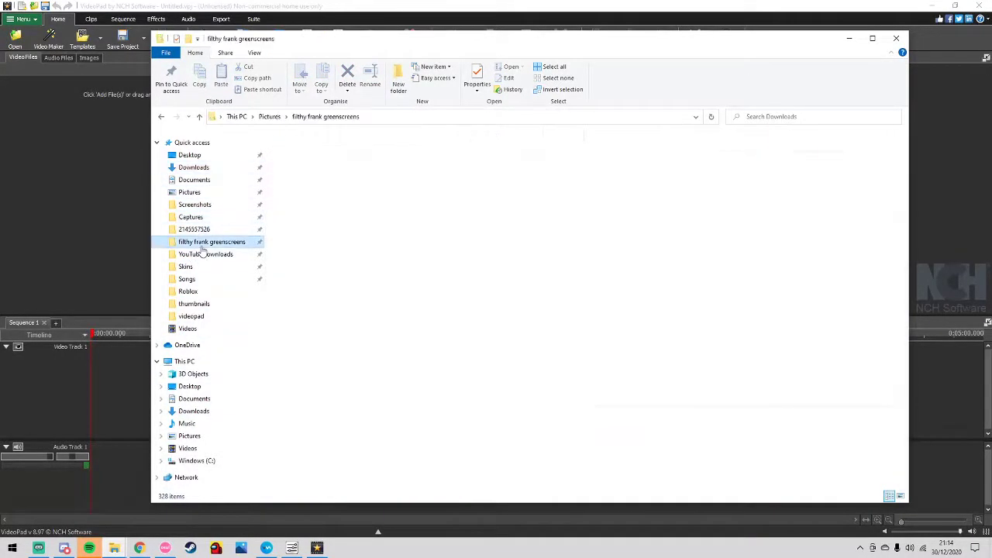
pyautogui.click(201, 230)
pyautogui.click(204, 290)
pyautogui.click(203, 329)
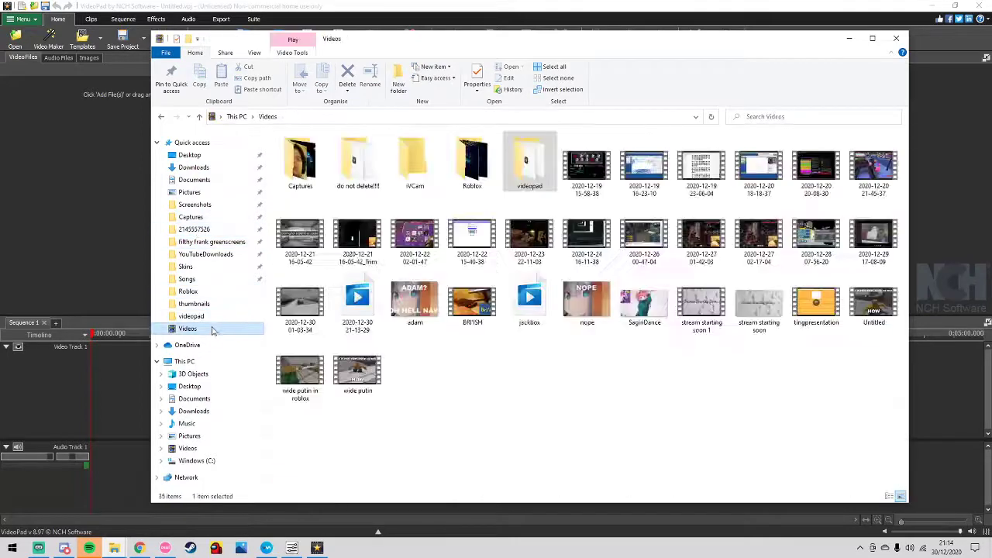
# Step: Create a new named folder inside Videos and open it
pyautogui.rightClick(439, 385)
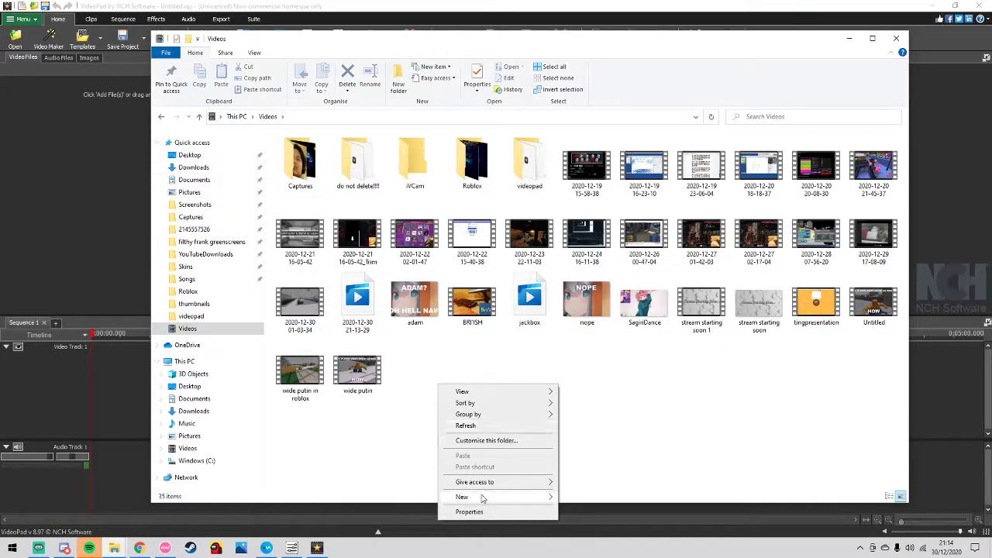
pyautogui.moveTo(457, 497)
pyautogui.click(565, 500)
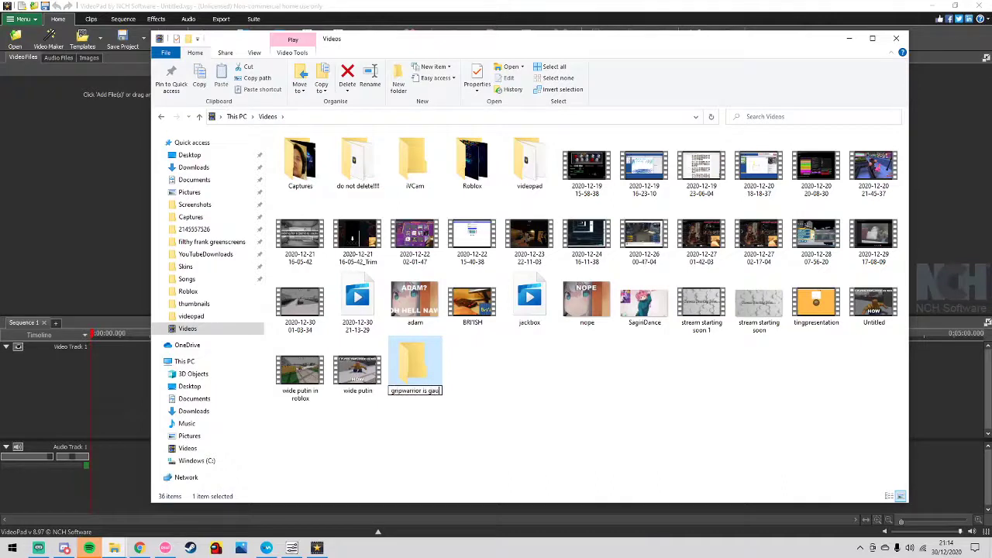
pyautogui.doubleClick(415, 367)
pyautogui.click(299, 183)
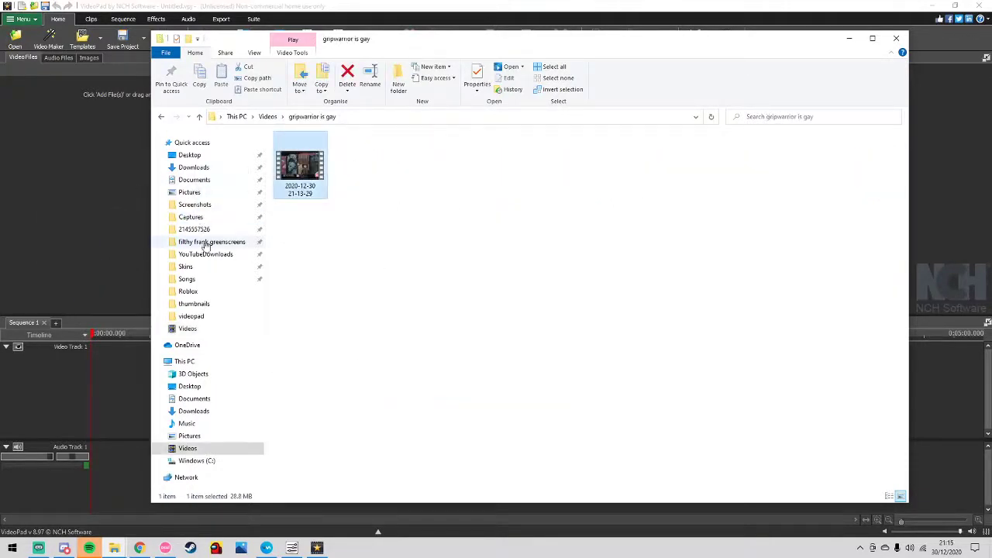
pyautogui.moveTo(206, 245); pyautogui.dragTo(109, 257)
pyautogui.click(24, 96)
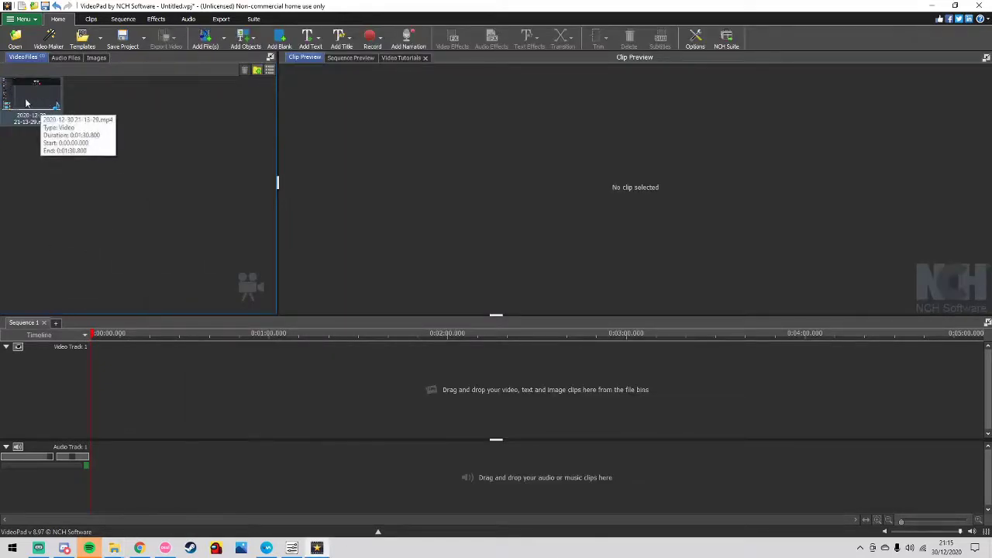
pyautogui.moveTo(53, 107); pyautogui.dragTo(334, 354)
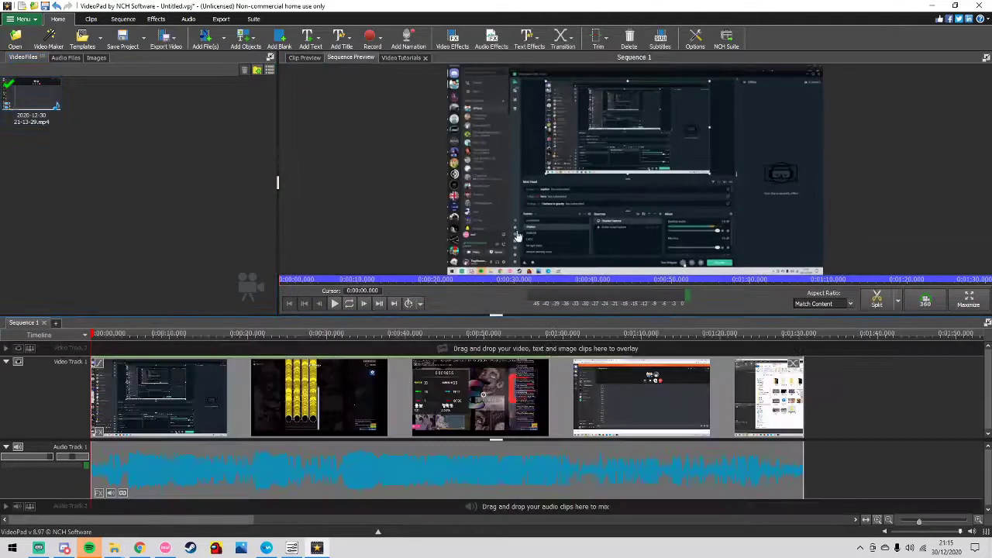
# Step: Play and skim the sequence to the osu! song selection part and split the clip at about 0:00:30.4
pyautogui.press('space')
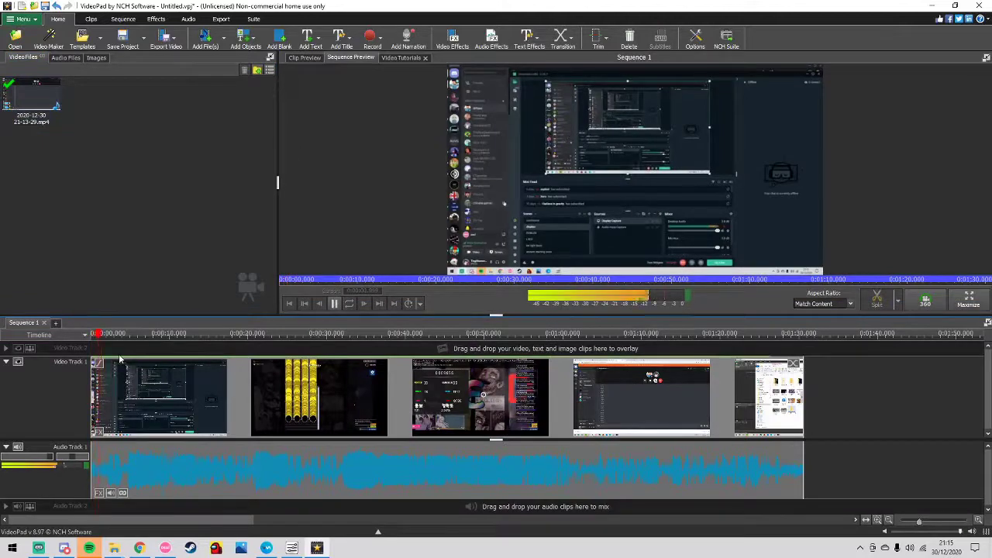
pyautogui.click(151, 357)
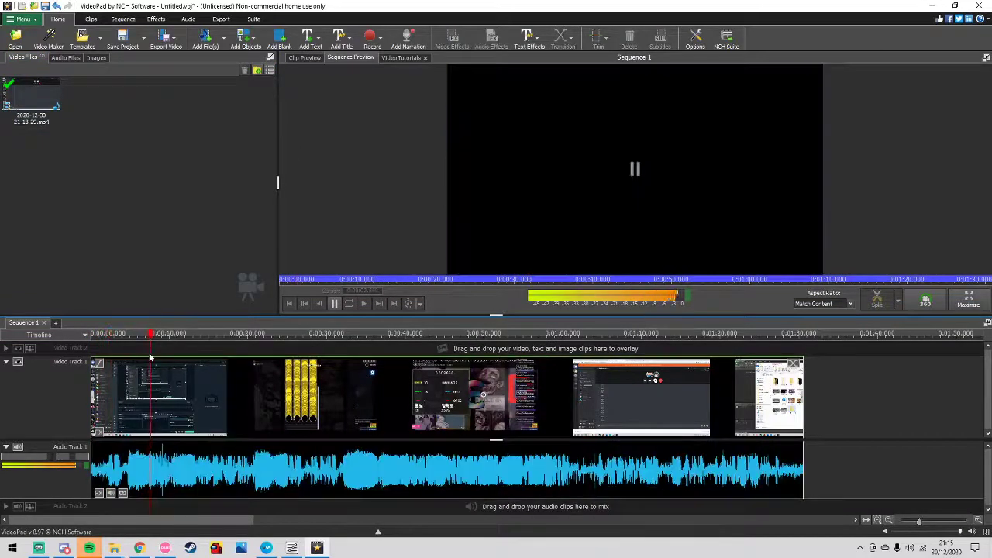
pyautogui.click(233, 358)
pyautogui.click(261, 361)
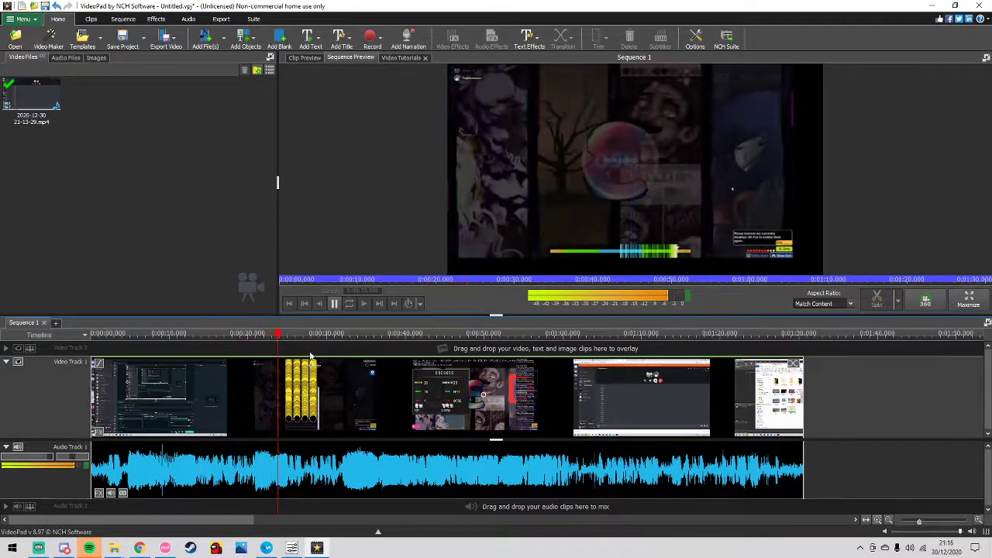
pyautogui.click(317, 355)
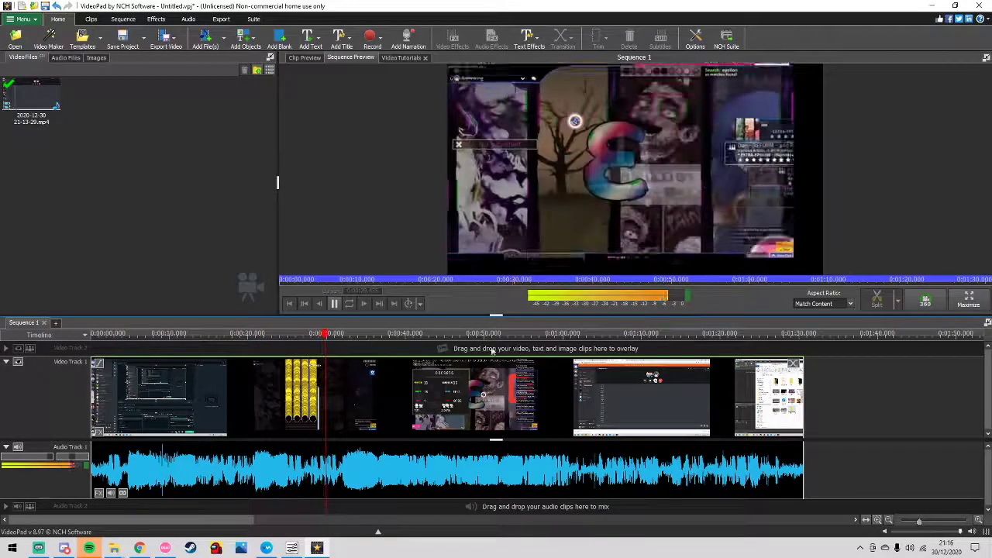
pyautogui.press('space')
pyautogui.press('space')
pyautogui.press('space')
pyautogui.press('space')
pyautogui.press('space')
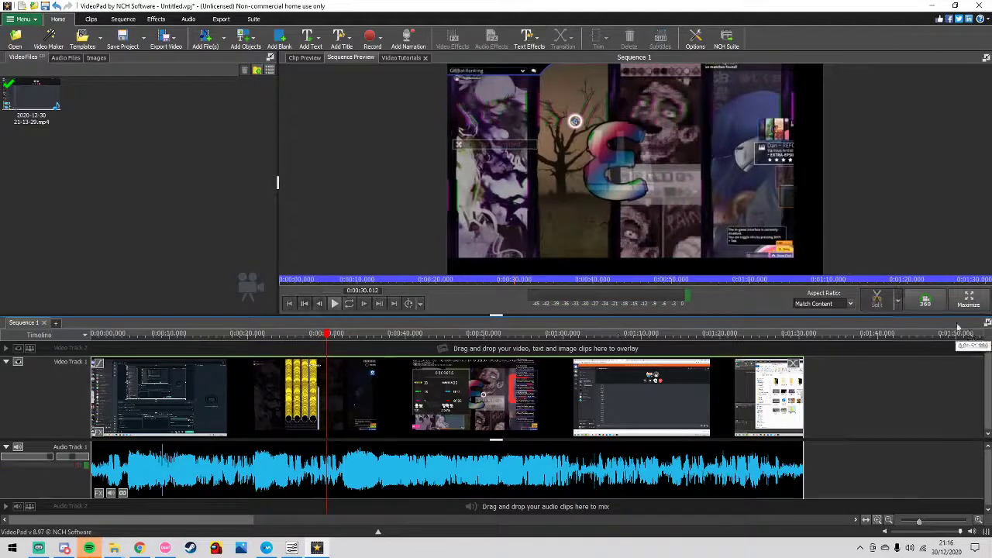
pyautogui.click(876, 308)
pyautogui.click(876, 307)
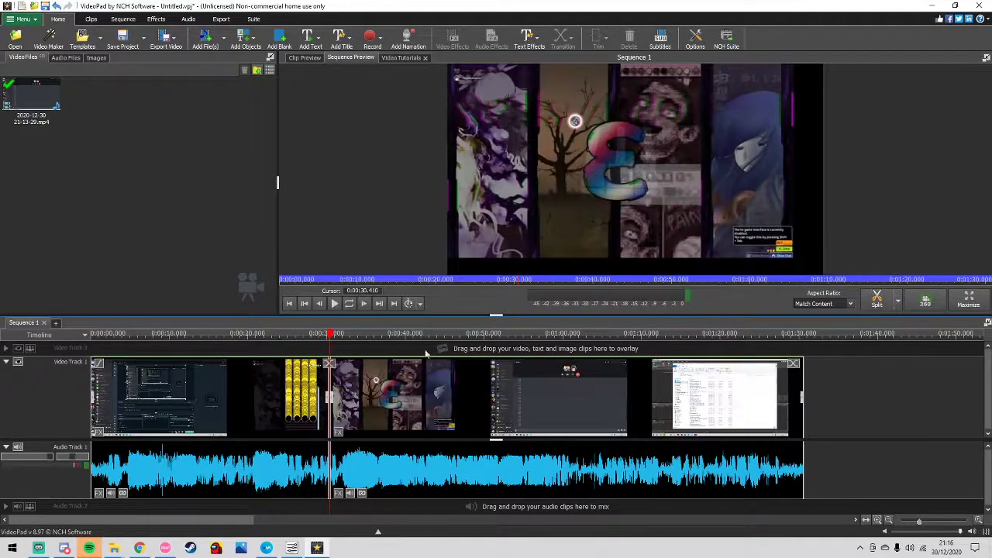
# Step: Delete the clip segment before the split and return the playhead to the sequence start
pyautogui.click(309, 401)
pyautogui.press('Delete')
pyautogui.click(148, 351)
pyautogui.click(91, 335)
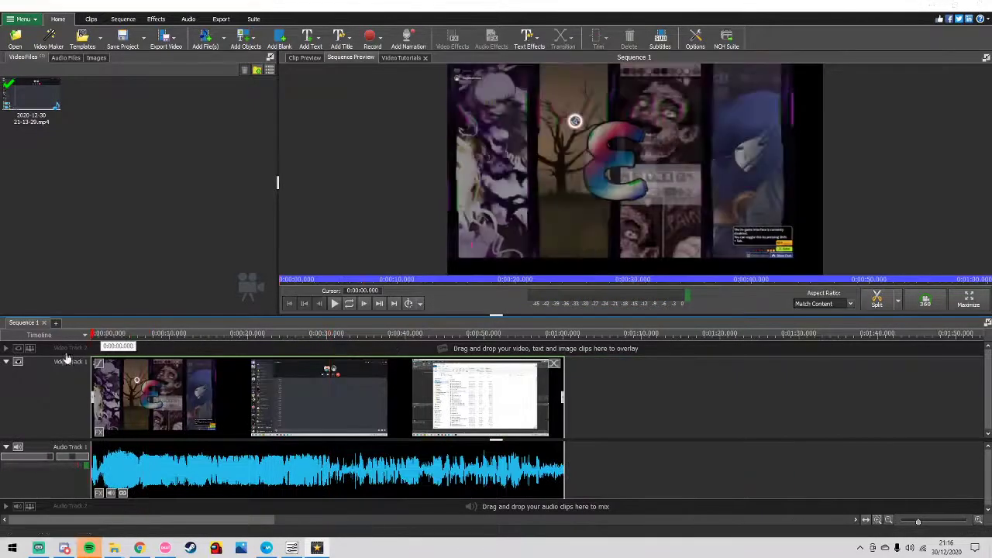
# Step: Play the clip to the screenshot spam, split it at about 0:00:09 and delete the remainder
pyautogui.press('space')
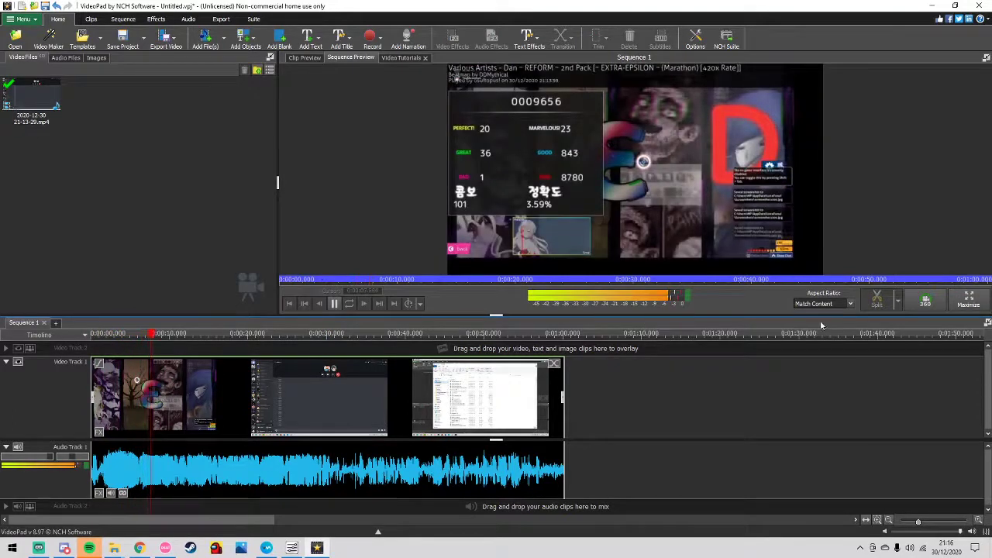
pyautogui.click(876, 302)
pyautogui.click(418, 403)
pyautogui.press('Delete')
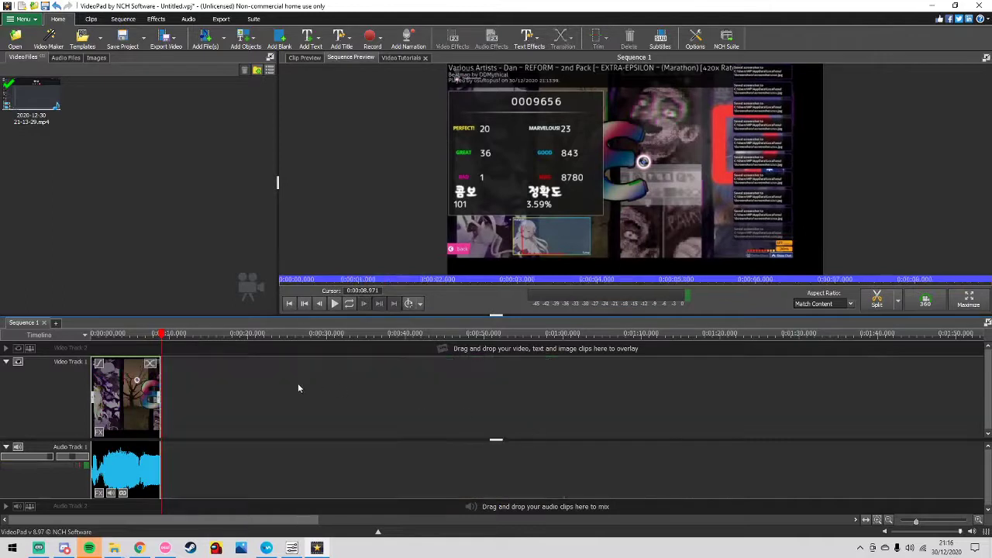
# Step: Return the playhead to the start and add a subtitle containing "." over the whole sequence
pyautogui.moveTo(163, 335); pyautogui.dragTo(89, 341)
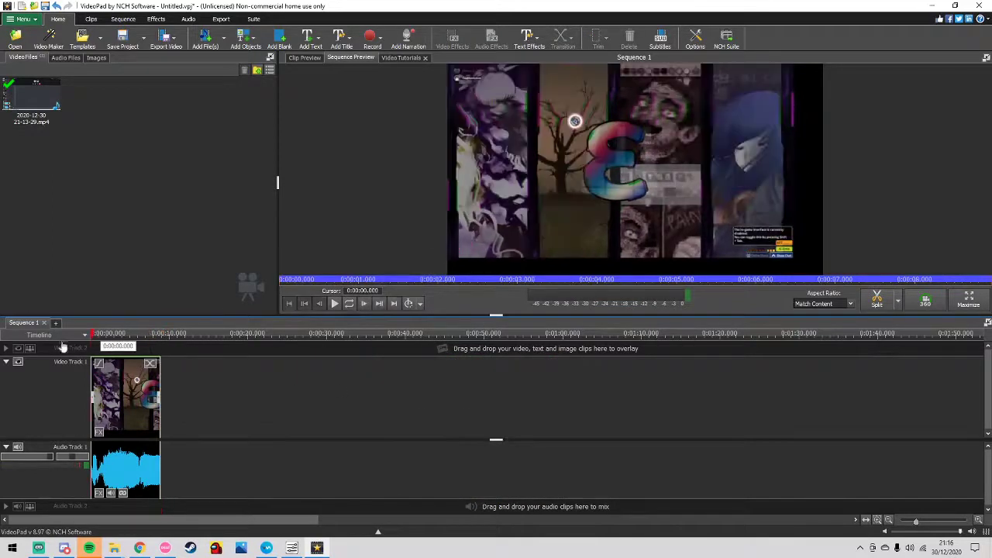
pyautogui.click(660, 40)
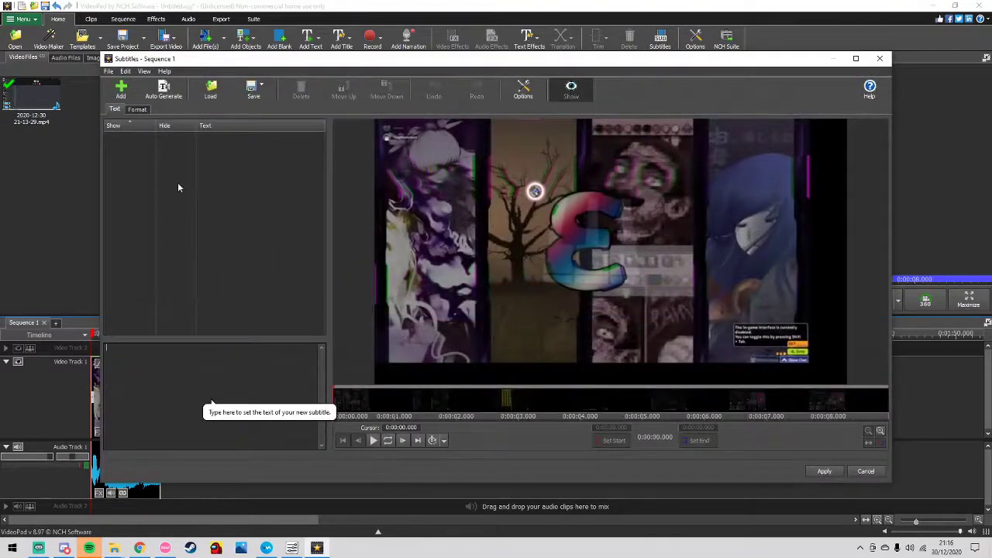
pyautogui.click(179, 371)
pyautogui.write('.')
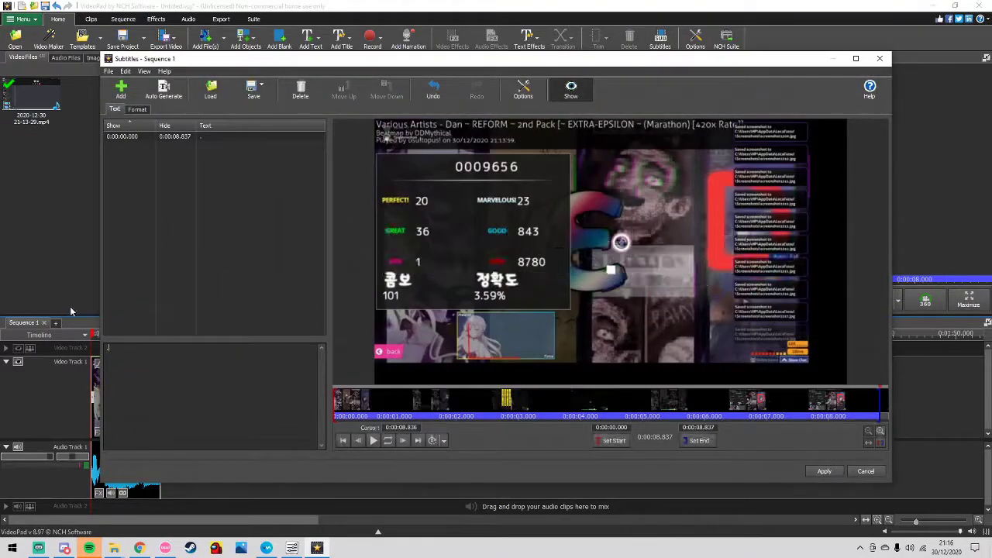
# Step: Enlarge the dot subtitle by setting its text size to 100%
pyautogui.click(137, 108)
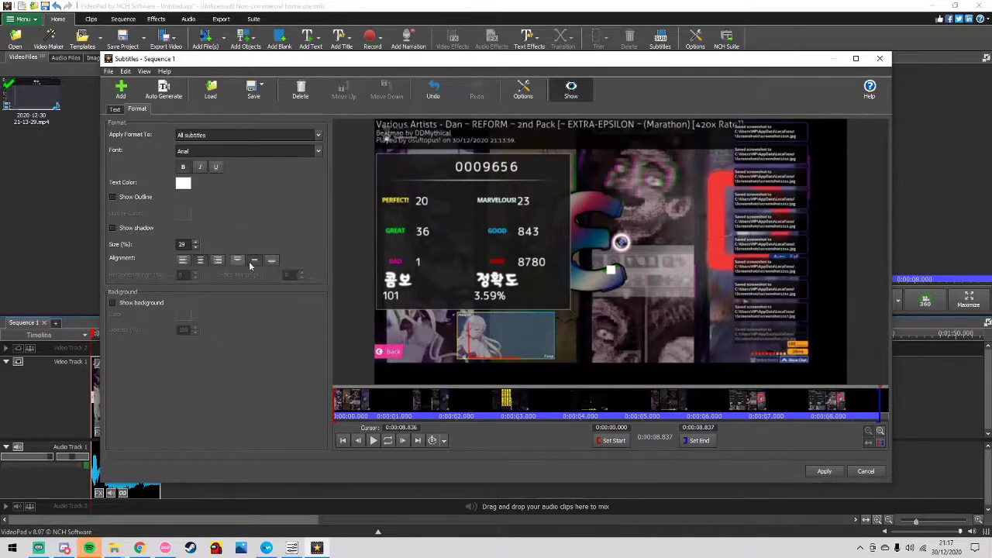
pyautogui.click(195, 241)
pyautogui.click(195, 241)
pyautogui.click(195, 241)
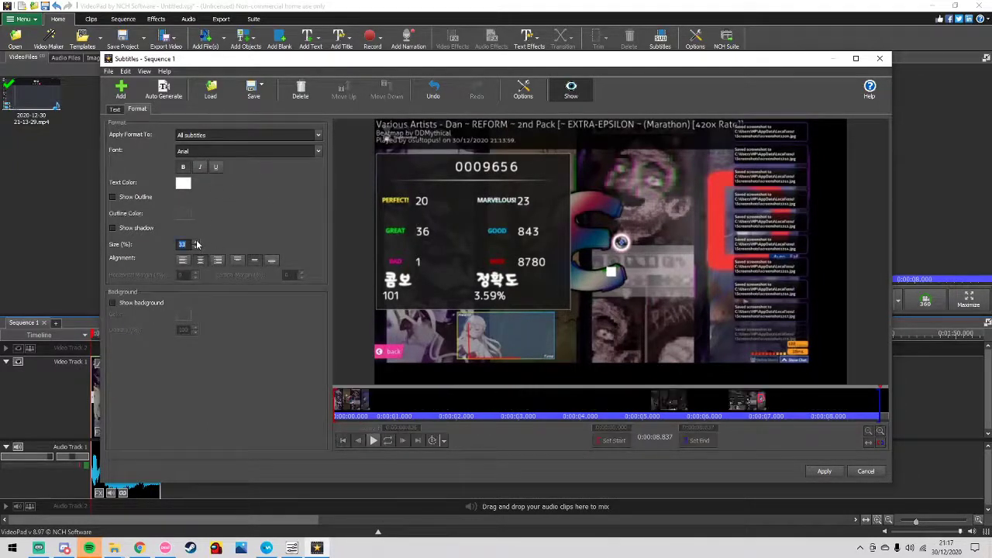
pyautogui.click(194, 241)
pyautogui.click(194, 241)
pyautogui.click(196, 242)
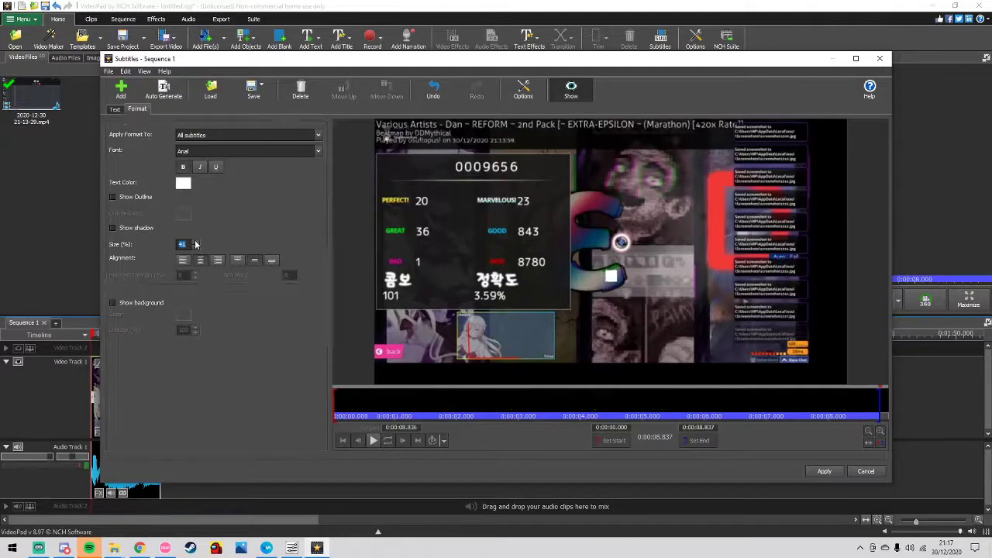
pyautogui.click(196, 242)
pyautogui.click(196, 242)
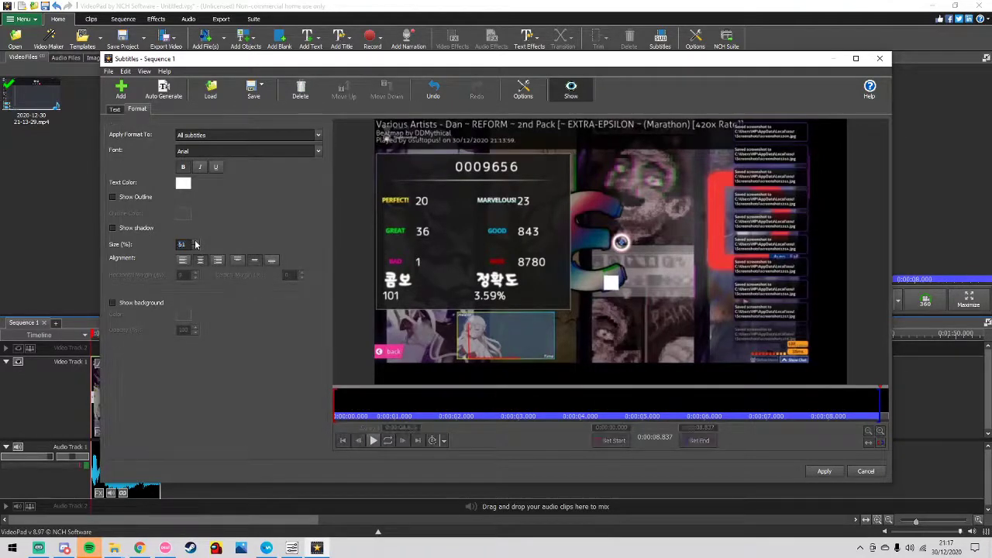
pyautogui.click(196, 242)
pyautogui.click(197, 242)
pyautogui.click(195, 242)
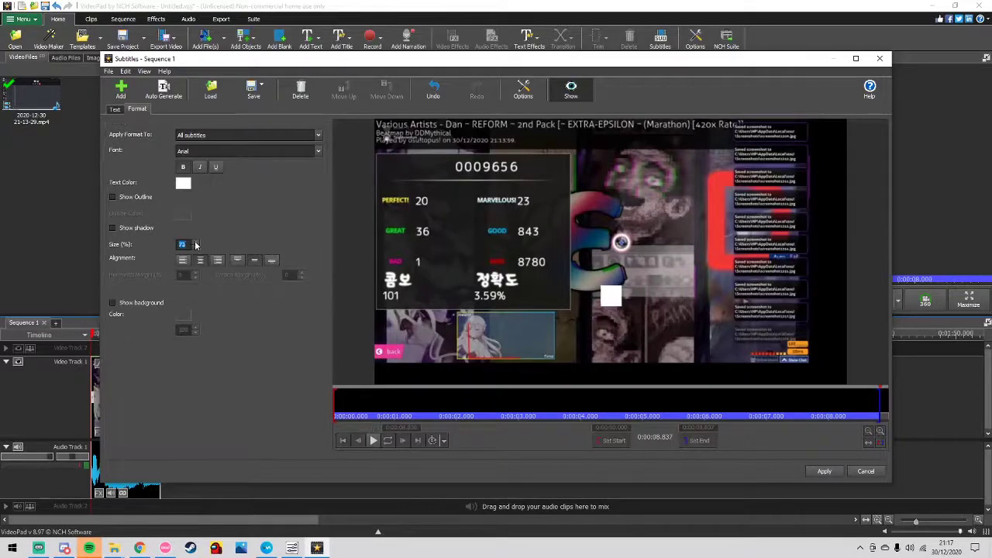
pyautogui.click(195, 243)
pyautogui.click(195, 242)
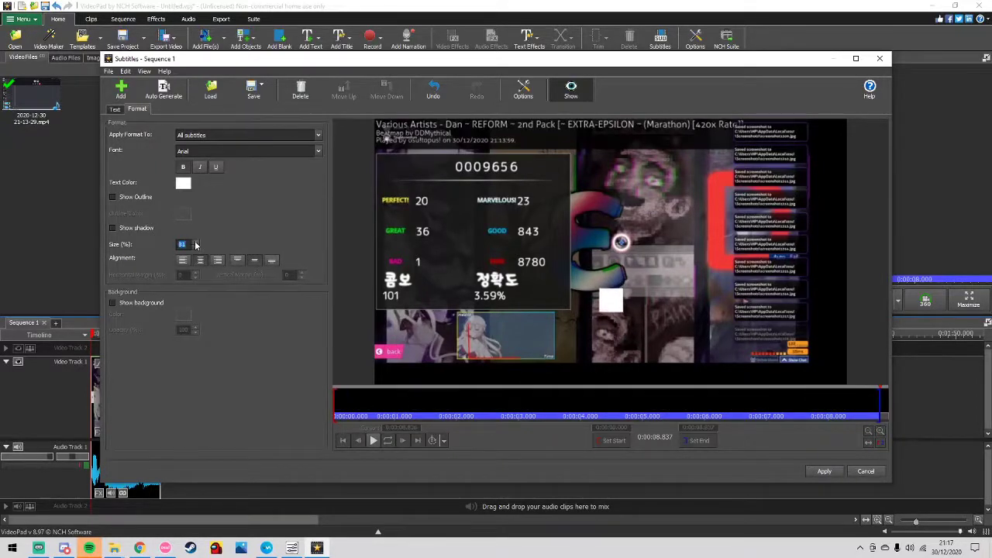
pyautogui.click(196, 243)
pyautogui.click(195, 242)
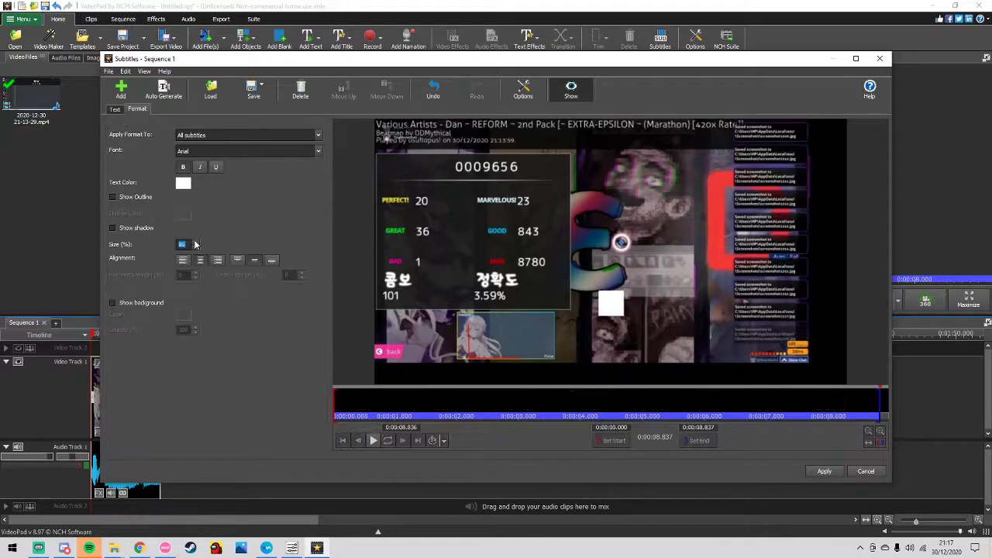
pyautogui.click(195, 243)
pyautogui.click(196, 243)
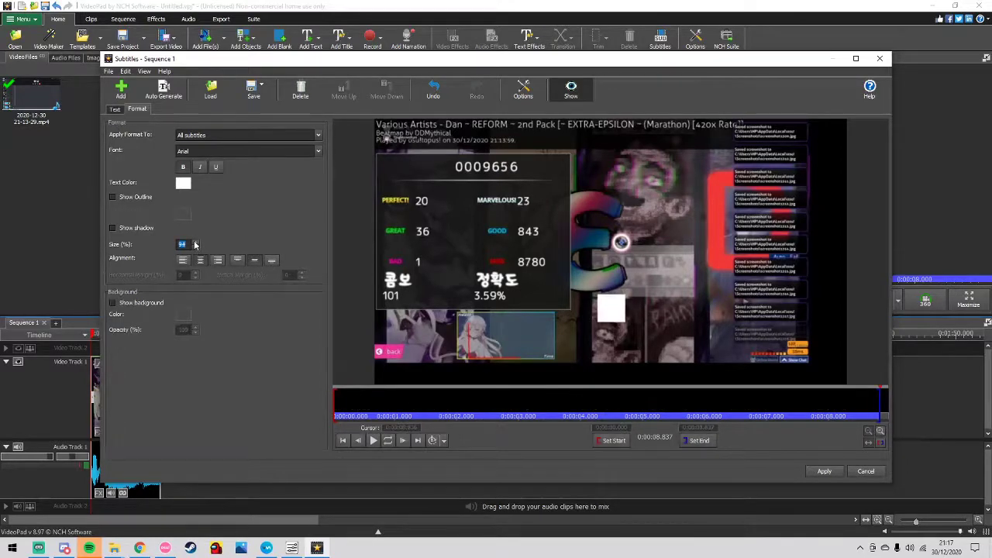
pyautogui.click(196, 243)
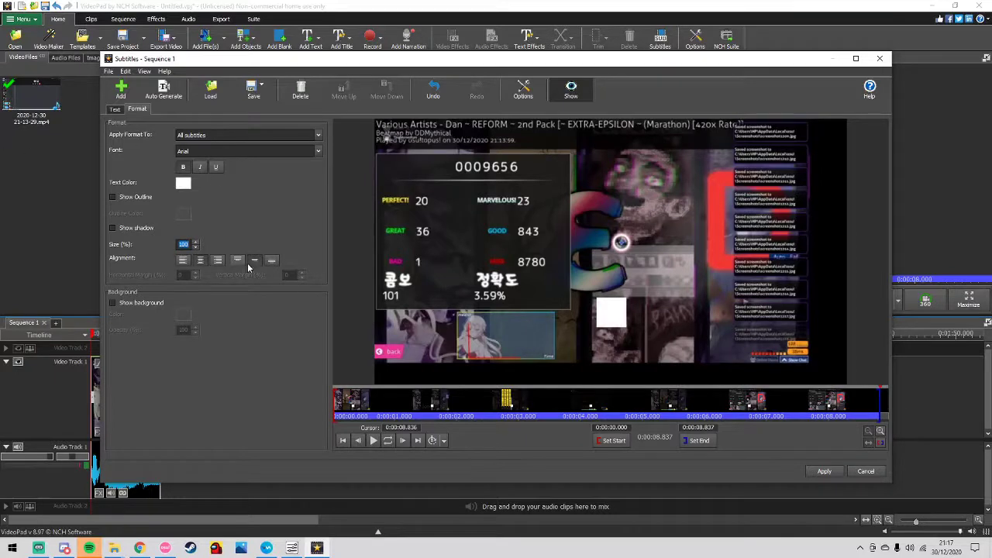
# Step: Align the subtitle horizontally right and vertically bottom, with a horizontal margin of 0%
pyautogui.click(218, 260)
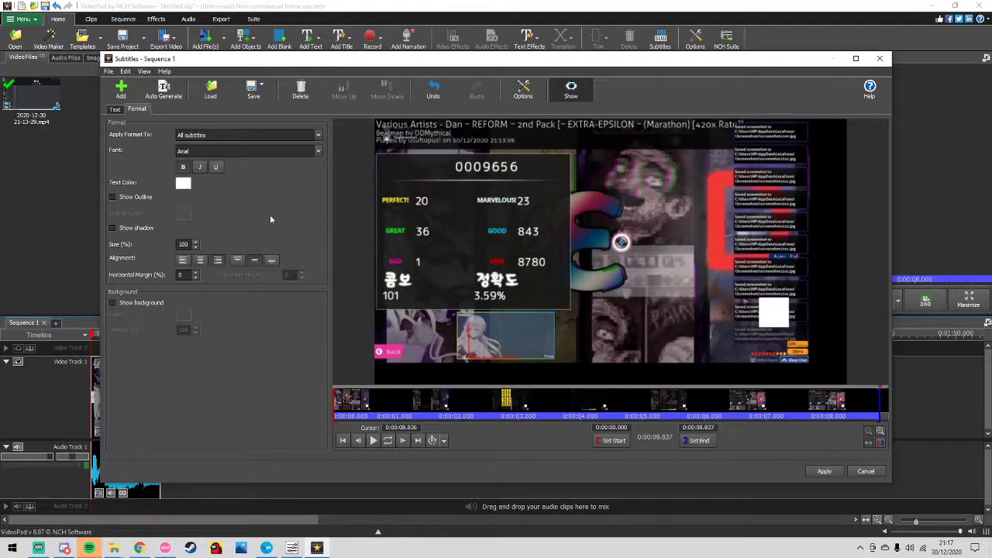
pyautogui.click(196, 272)
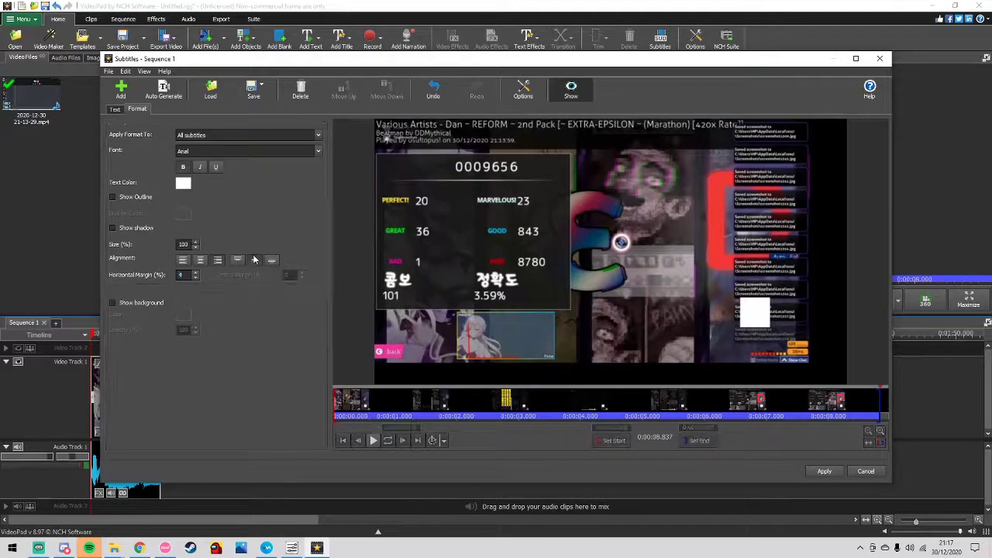
pyautogui.click(254, 260)
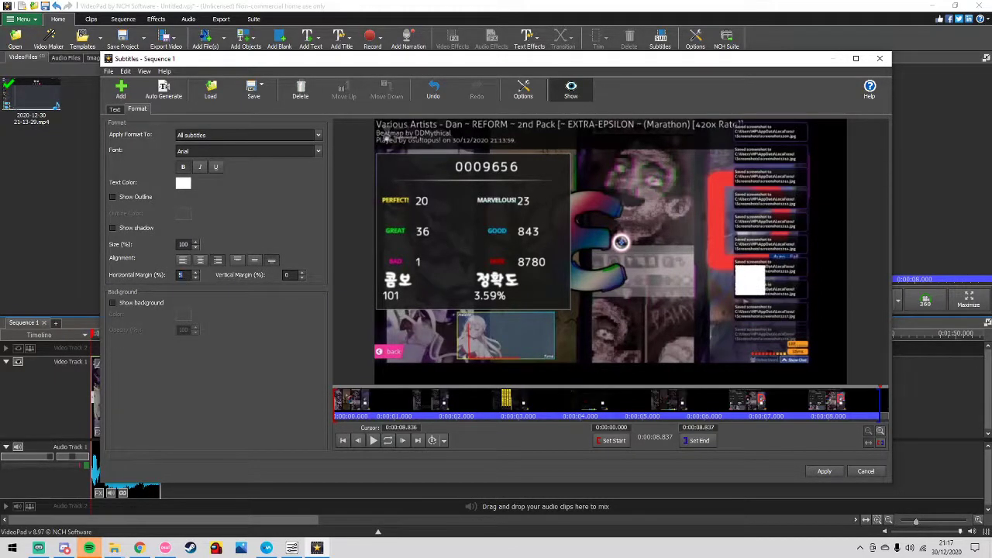
pyautogui.write('0')
pyautogui.click(237, 260)
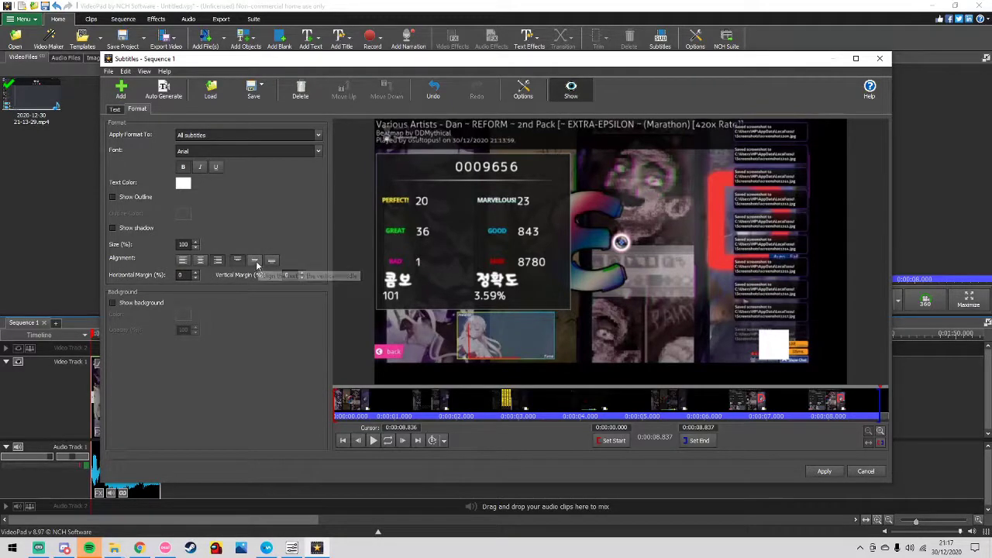
pyautogui.click(256, 263)
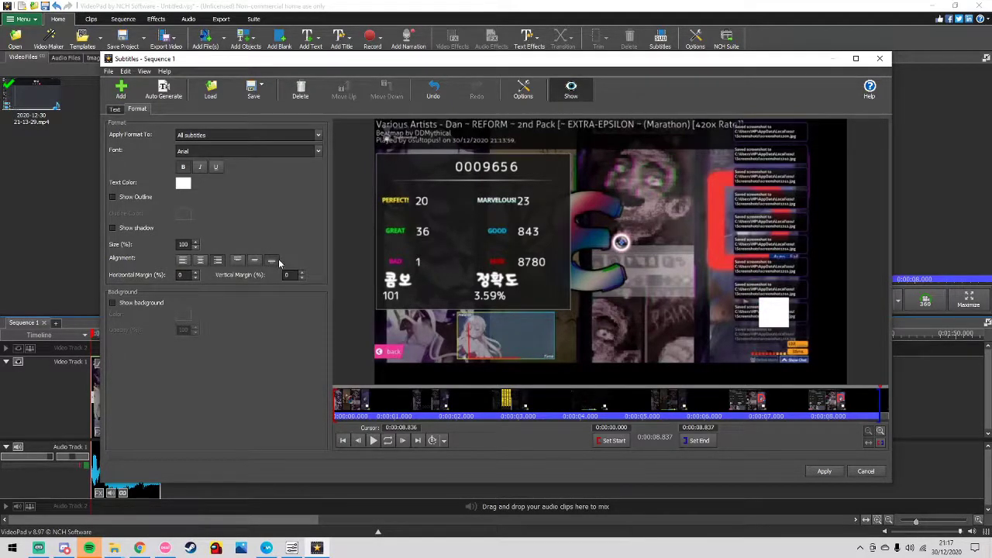
# Step: Try a wider horizontal margin for the subtitle, then restore it to 0%
pyautogui.click(194, 277)
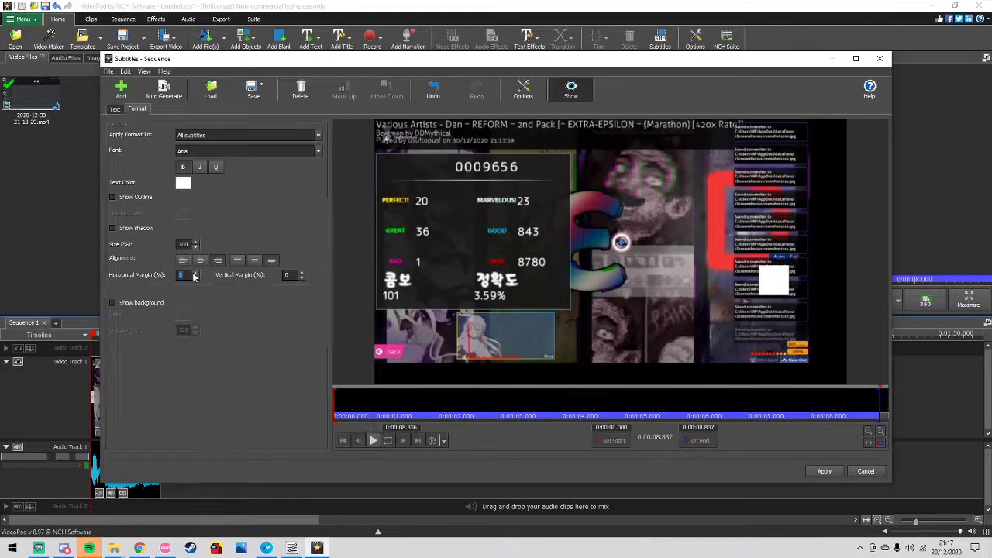
pyautogui.click(194, 273)
pyautogui.click(194, 273)
pyautogui.click(194, 273)
pyautogui.click(195, 279)
pyautogui.click(195, 278)
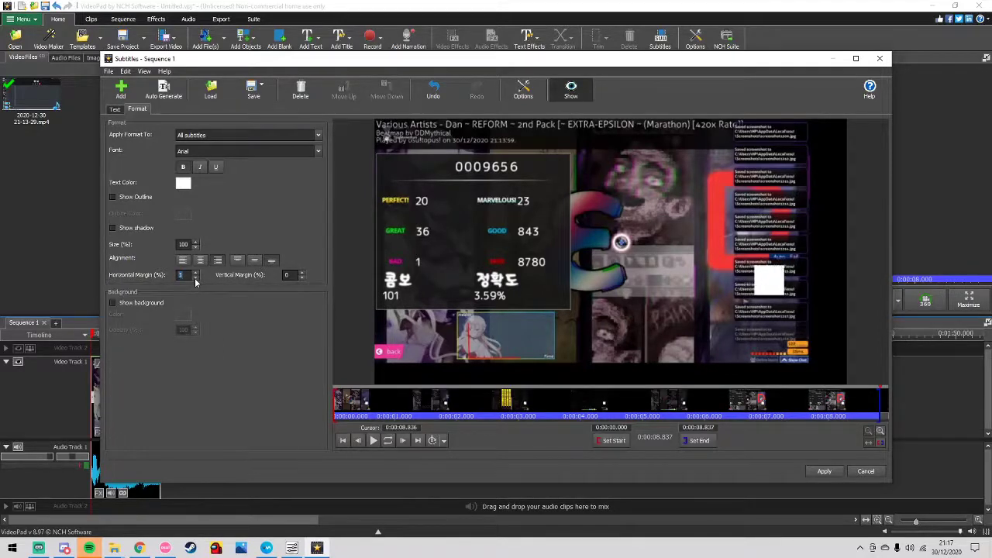
pyautogui.click(195, 278)
# Step: Set the subtitle's vertical margin to 10%, apply the subtitle and play the sequence through to its end
pyautogui.click(303, 277)
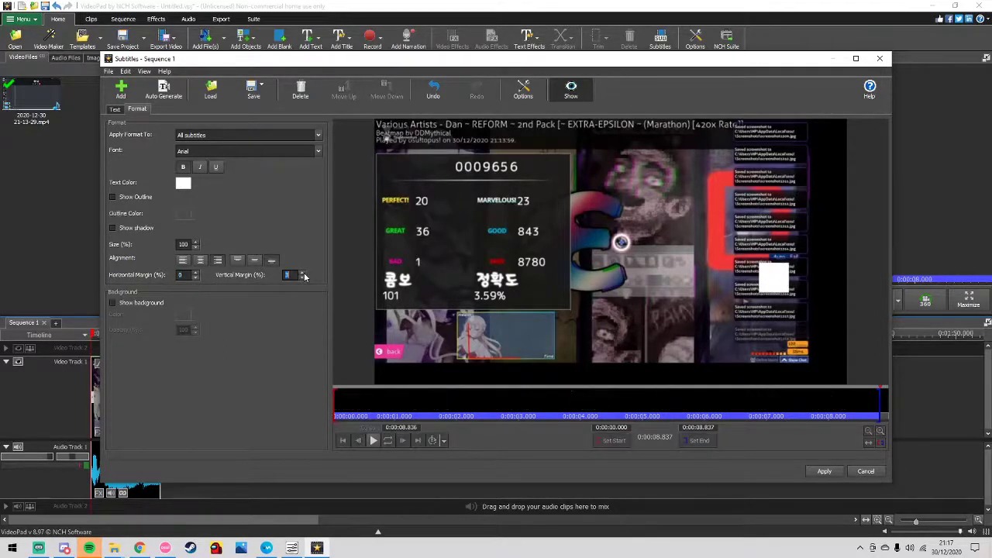
pyautogui.click(303, 273)
pyautogui.click(303, 273)
pyautogui.click(303, 273)
pyautogui.click(303, 273)
pyautogui.click(303, 273)
pyautogui.click(303, 273)
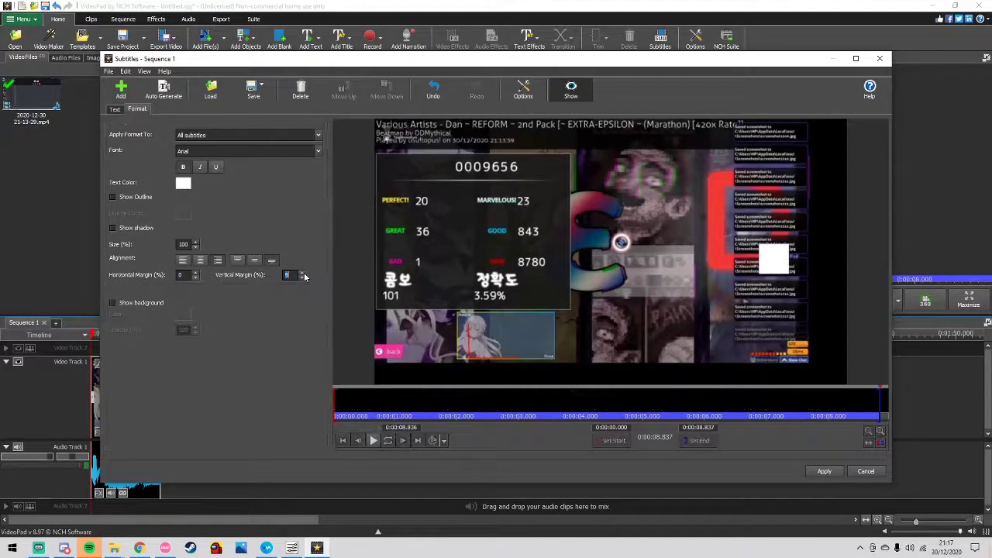
pyautogui.click(304, 273)
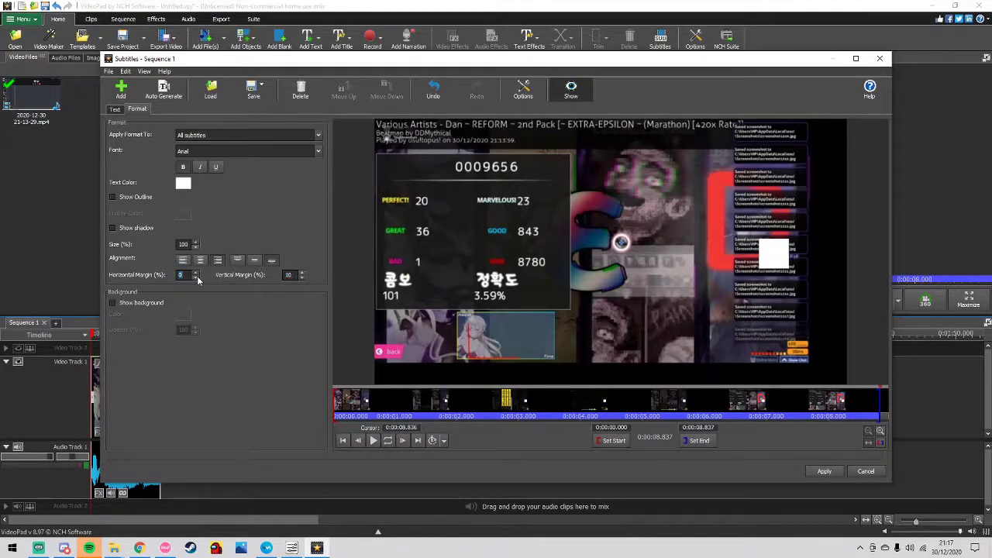
pyautogui.click(825, 472)
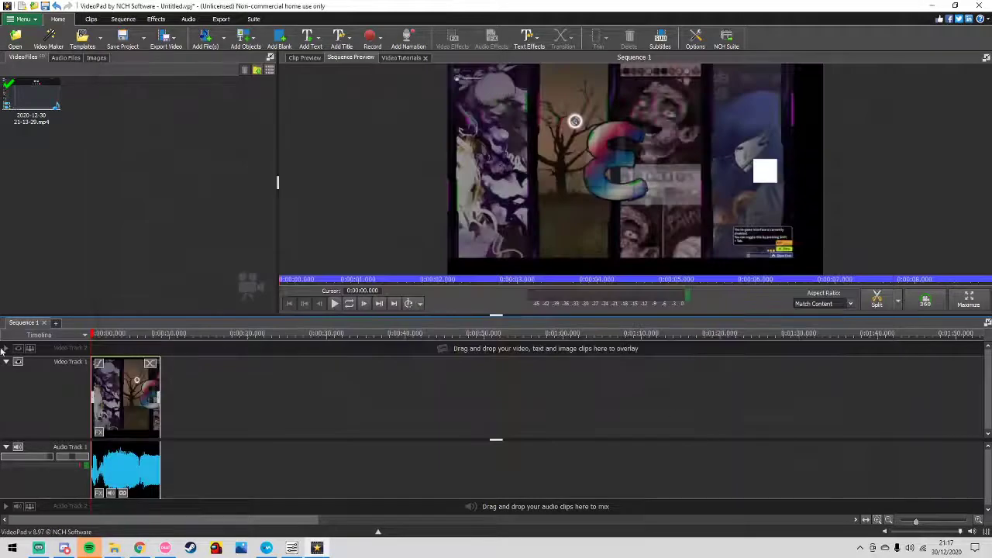
pyautogui.press('space')
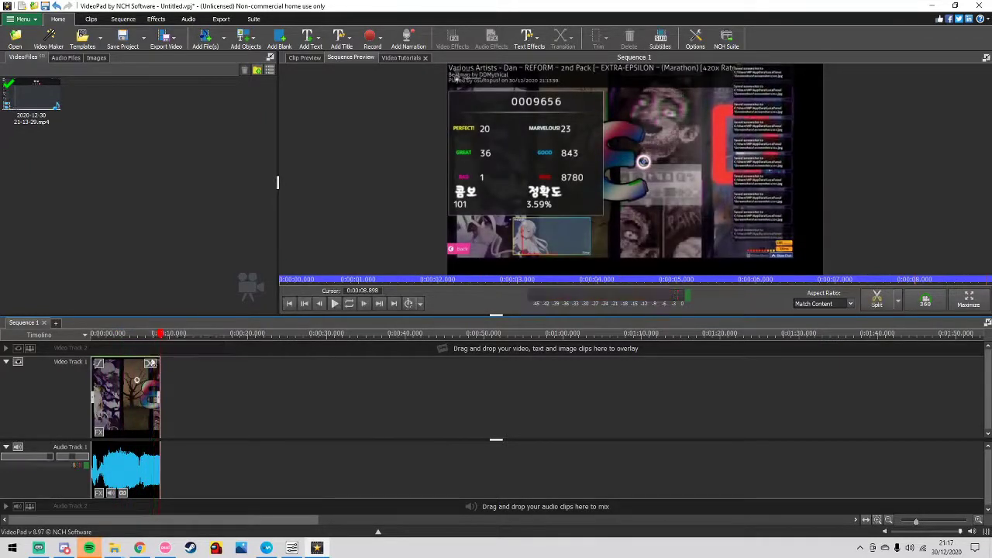
# Step: Switch to Chrome, move the Discord chat tab into its own window and minimize that window
pyautogui.click(139, 548)
pyautogui.click(434, 8)
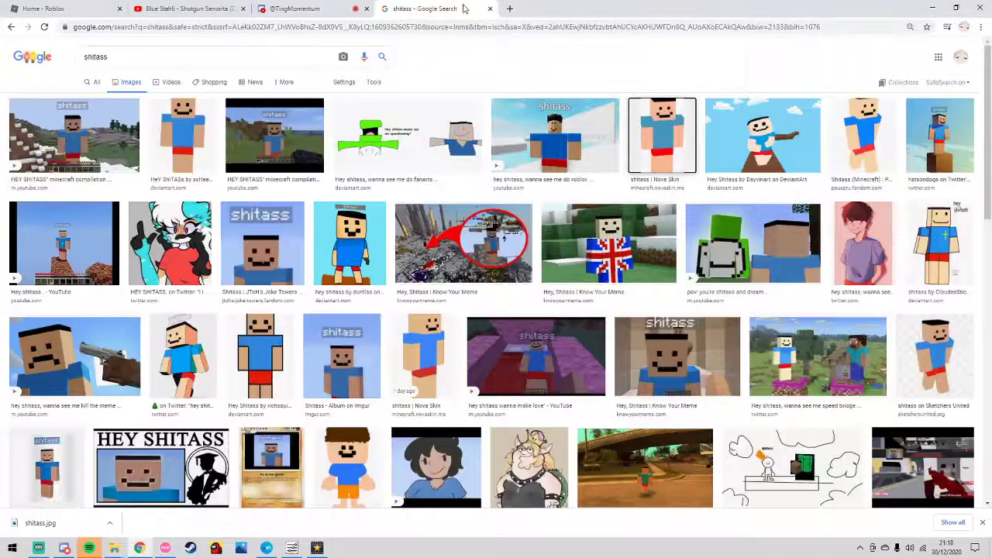
pyautogui.click(357, 17)
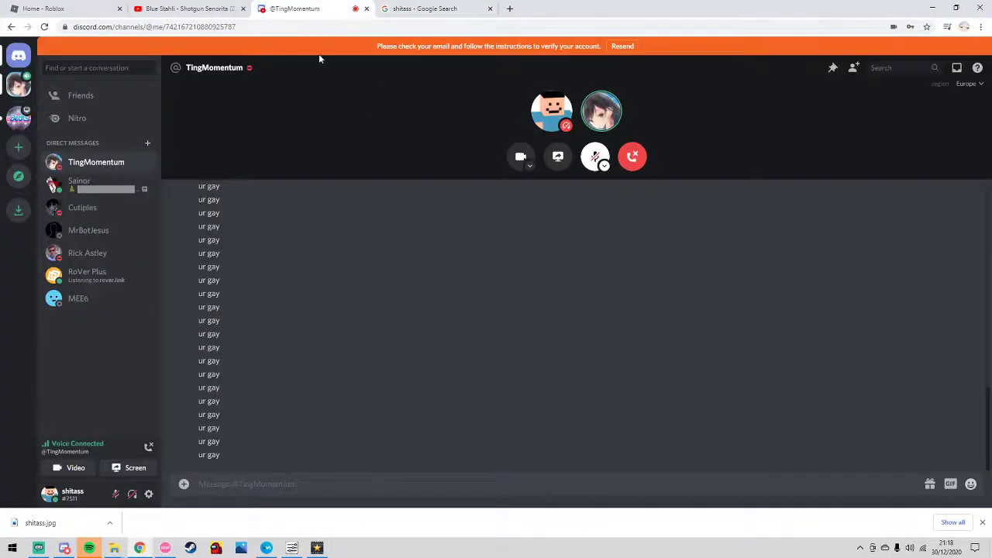
pyautogui.moveTo(319, 59); pyautogui.dragTo(533, 128)
pyautogui.click(933, 5)
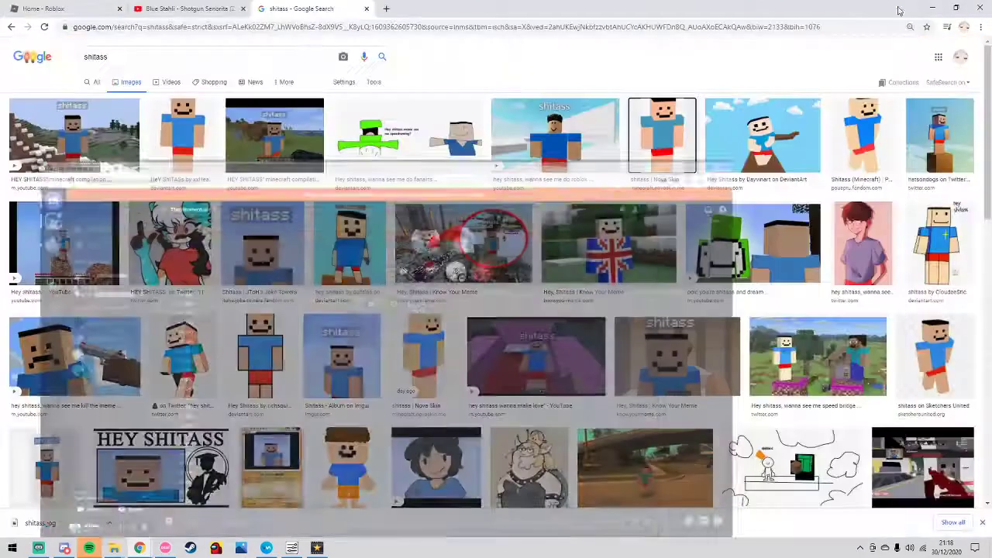
pyautogui.moveTo(392, 13); pyautogui.dragTo(393, 3)
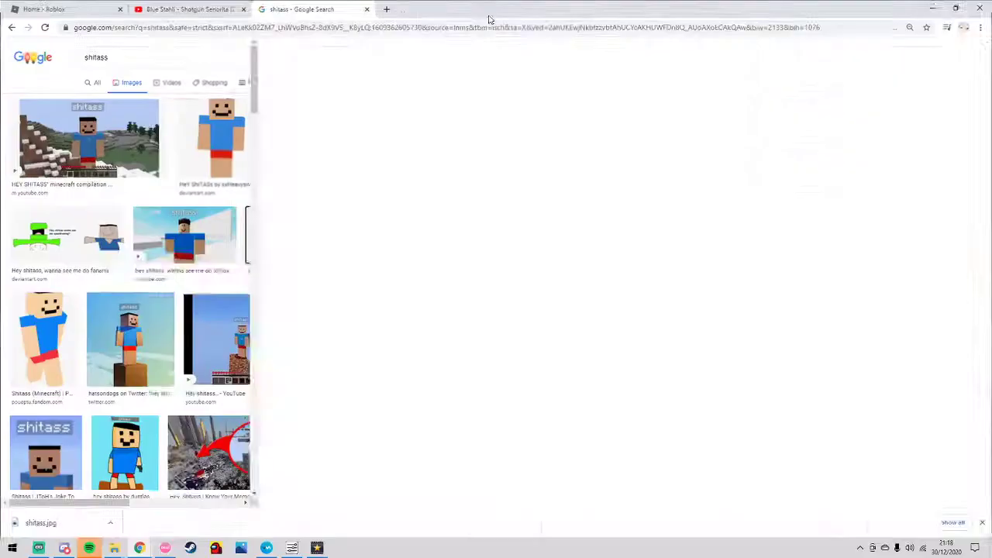
# Step: Open photopea.com in a new browser tab
pyautogui.click(390, 8)
pyautogui.write('photp')
pyautogui.press('BackSpace')
pyautogui.write('o')
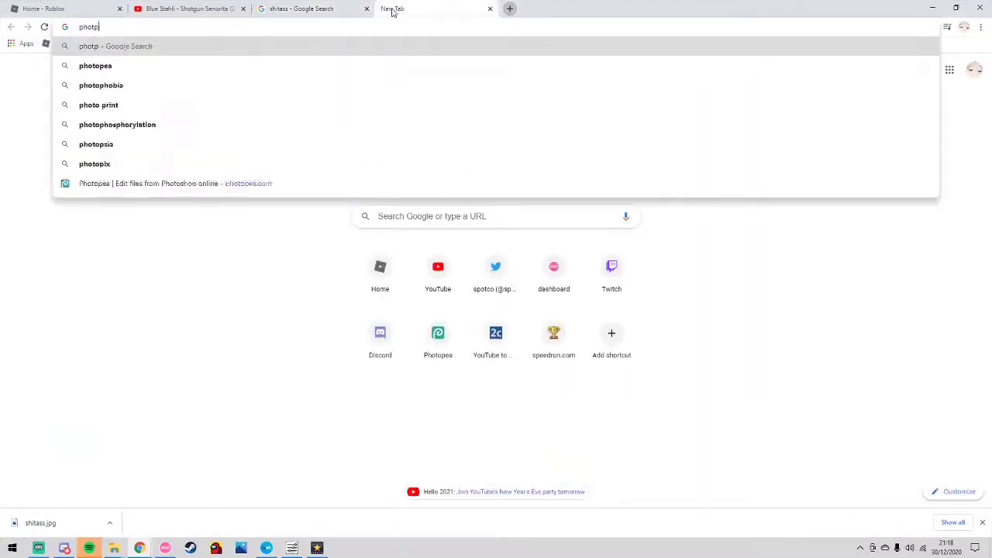
pyautogui.press('BackSpace')
pyautogui.write('topea.com')
pyautogui.press('Return')
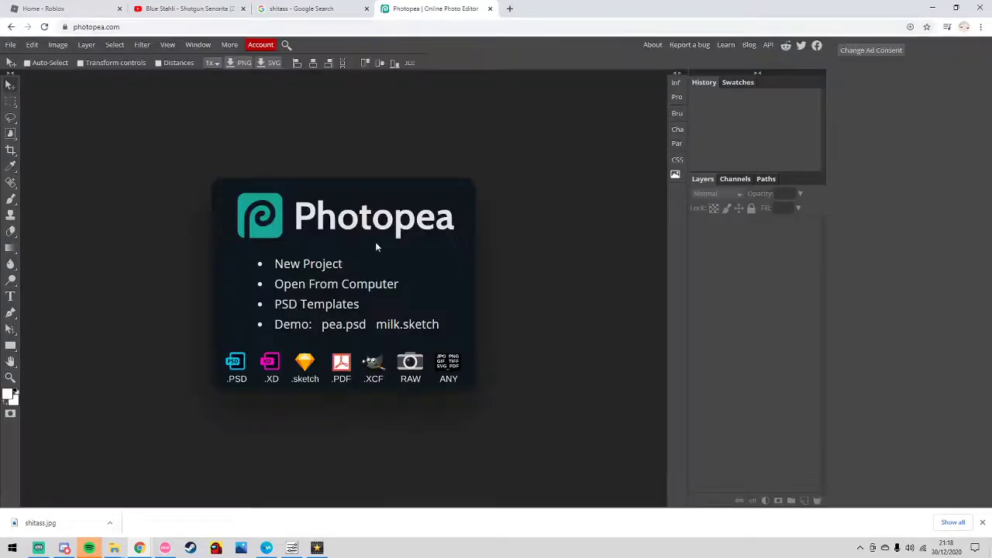
# Step: Create a new 1280 × 720 px project named "epic" with a white background
pyautogui.click(287, 263)
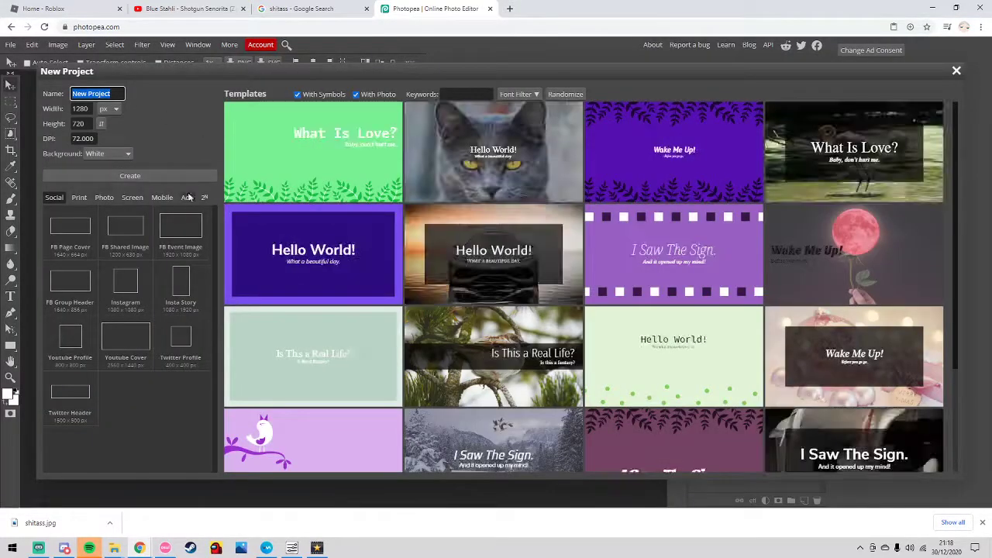
pyautogui.write('epic')
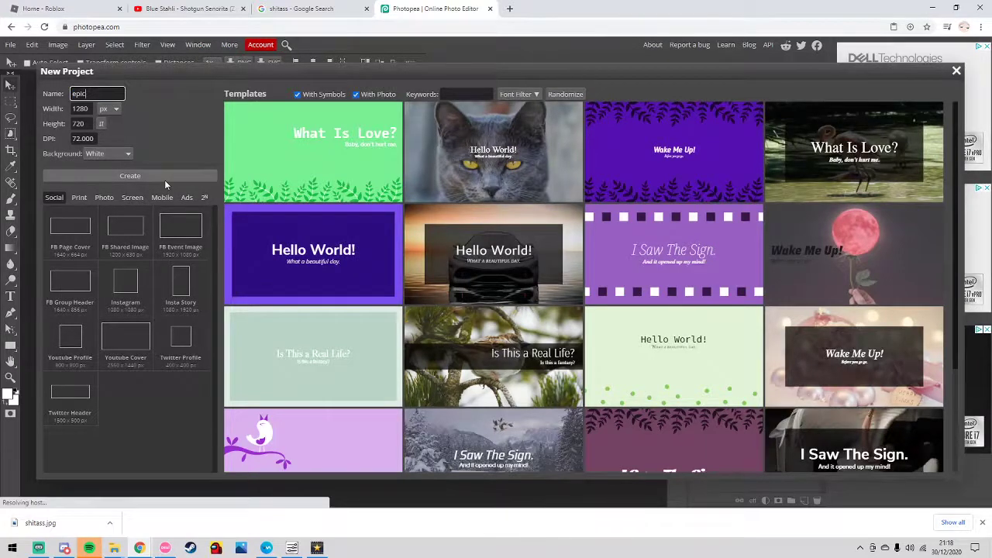
pyautogui.click(164, 180)
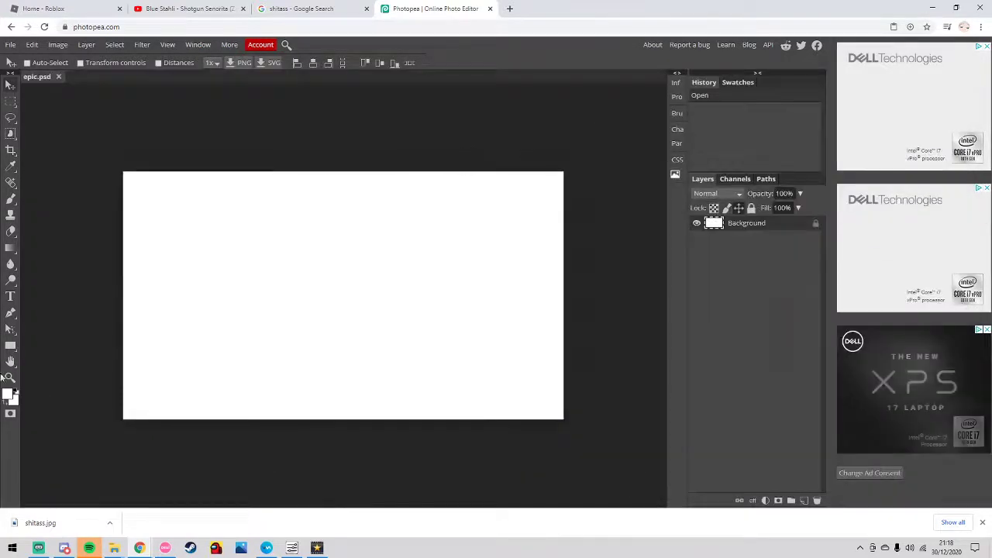
# Step: Add a text layer on the canvas reading "omg guys i clear epsilon i am so so so soghsogdoisdjdgsogjhfjarl njfgshklv dsb"
pyautogui.click(10, 296)
pyautogui.click(189, 236)
pyautogui.write('omg guys')
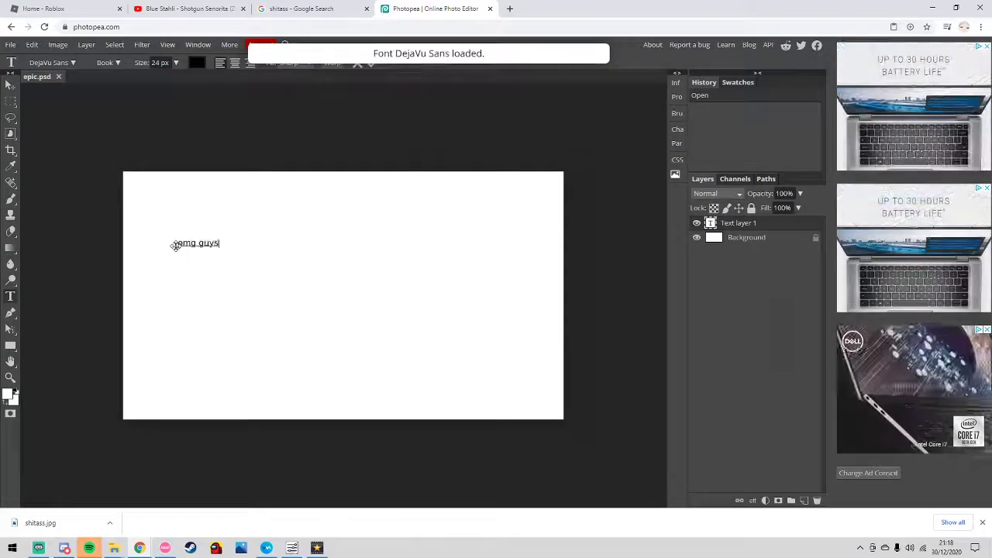
pyautogui.write(' i clean epsilon i')
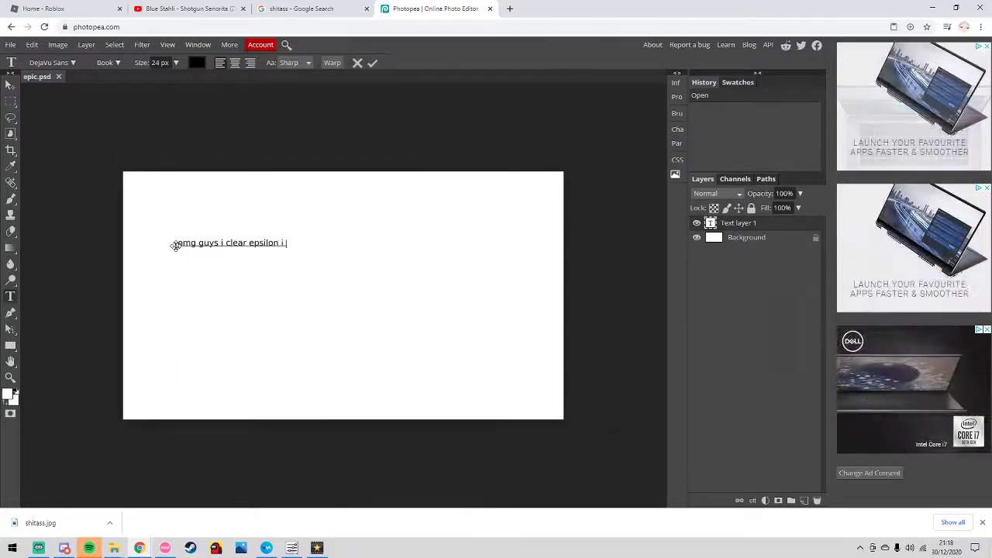
pyautogui.write(' am os')
pyautogui.press('BackSpace')
pyautogui.press('BackSpace')
pyautogui.press('BackSpace')
pyautogui.write('so so so soghs')
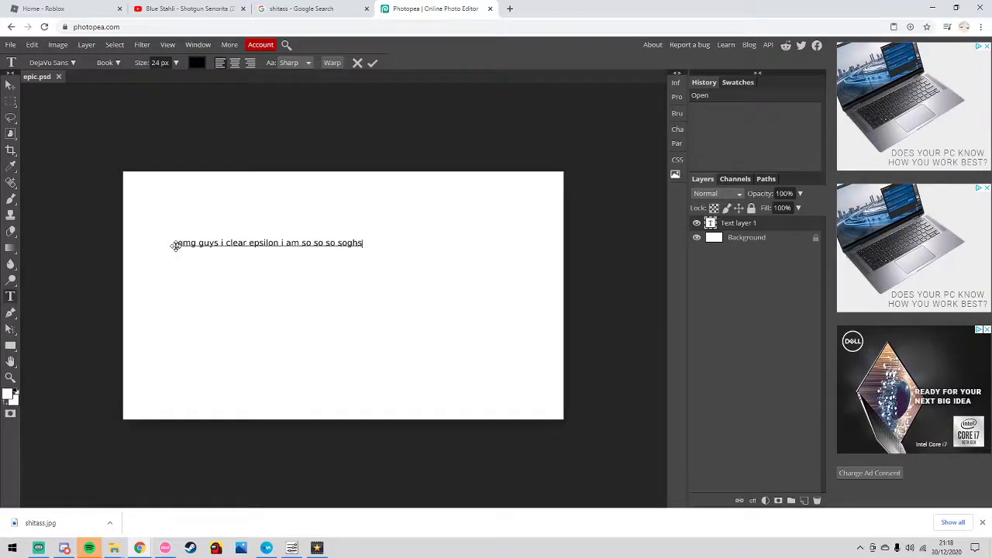
pyautogui.write('ogdoisdjdgsogjhfjarl njfgshklv dsb')
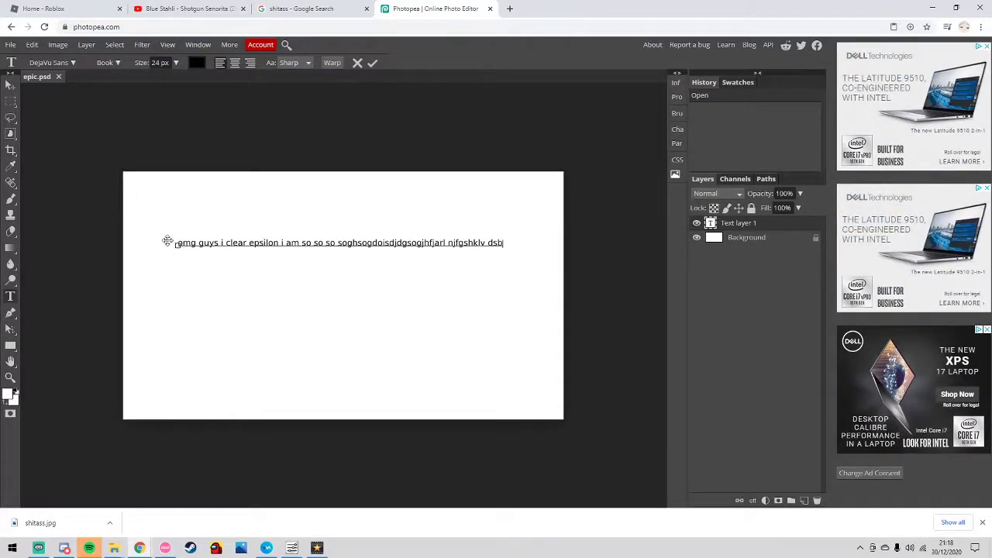
# Step: Set the whole text line's size to 40 px and move it lower, starting near the canvas's left edge
pyautogui.hotkey('ctrl', 'a')
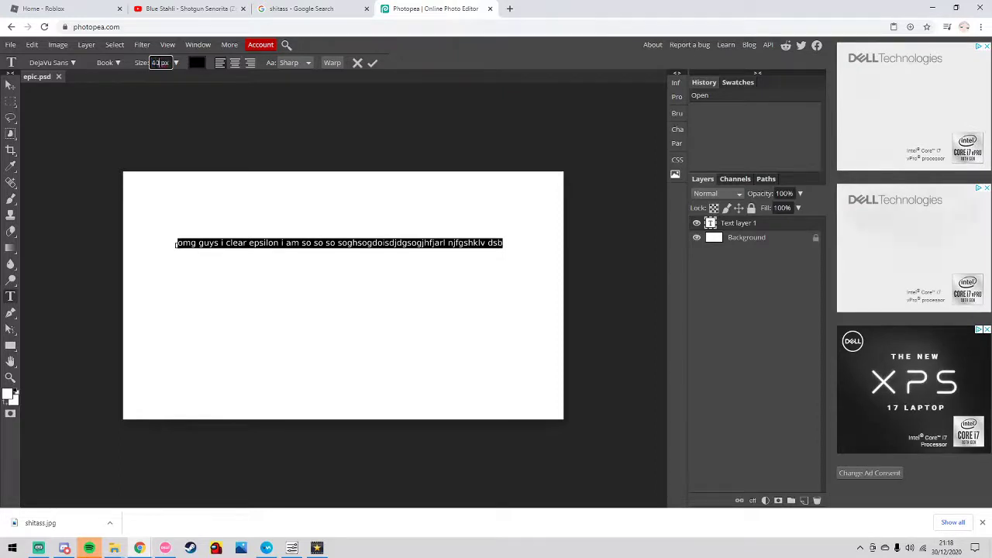
pyautogui.press('Return')
pyautogui.click(11, 84)
pyautogui.moveTo(420, 246); pyautogui.dragTo(373, 302)
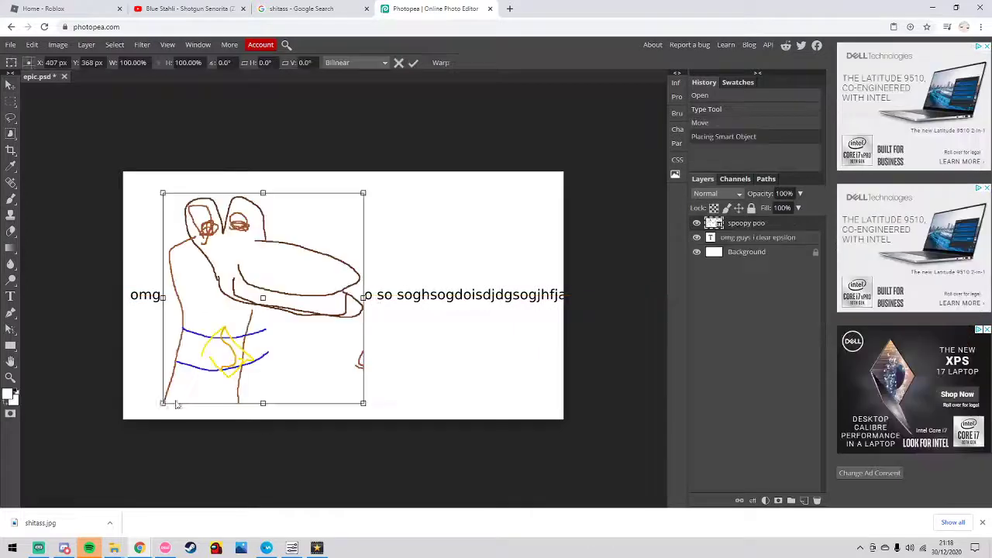
# Step: Widen and flatten the placed "spoopy poo" drawing, move it below the text line and apply the transform
pyautogui.moveTo(162, 404); pyautogui.dragTo(23, 350)
pyautogui.moveTo(276, 273); pyautogui.dragTo(417, 390)
pyautogui.press('Return')
# Step: Paste the red octopus image and stretch it to about 989% width and 254% height across the area above the text
pyautogui.hotkey('ctrl', 'v')
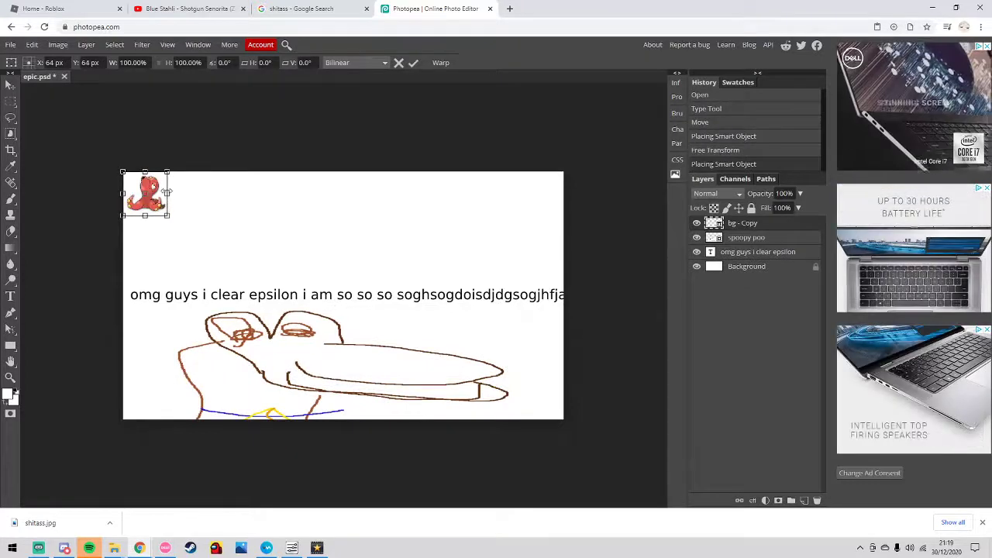
pyautogui.moveTo(168, 232); pyautogui.dragTo(569, 202)
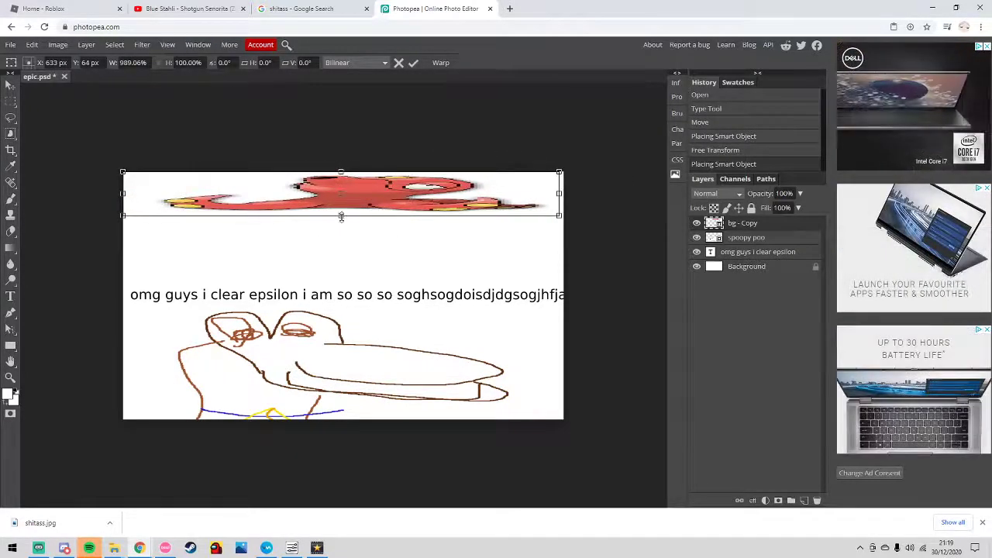
pyautogui.moveTo(341, 218); pyautogui.dragTo(341, 284)
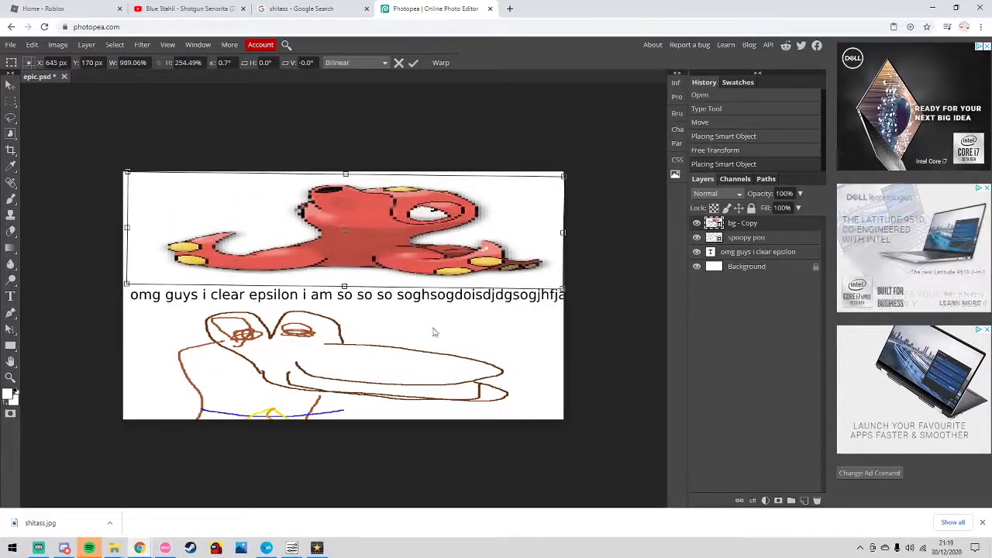
pyautogui.moveTo(378, 238)
pyautogui.mouseDown()
pyautogui.moveTo(378, 251)
pyautogui.moveTo(384, 238)
pyautogui.mouseUp()
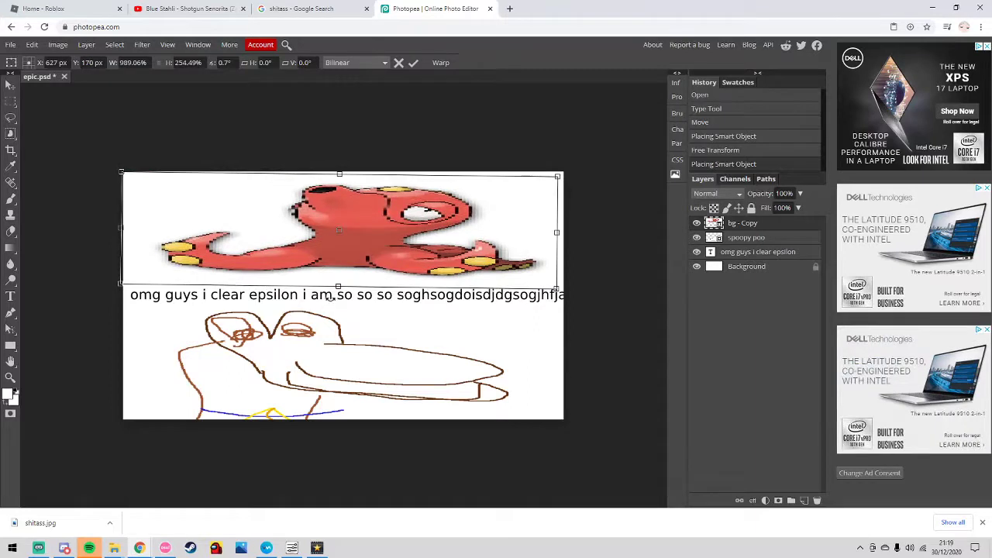
# Step: Export the composition as a 1280 × 720 px PNG named epic.png at 100% quality
pyautogui.click(9, 44)
pyautogui.moveTo(47, 183)
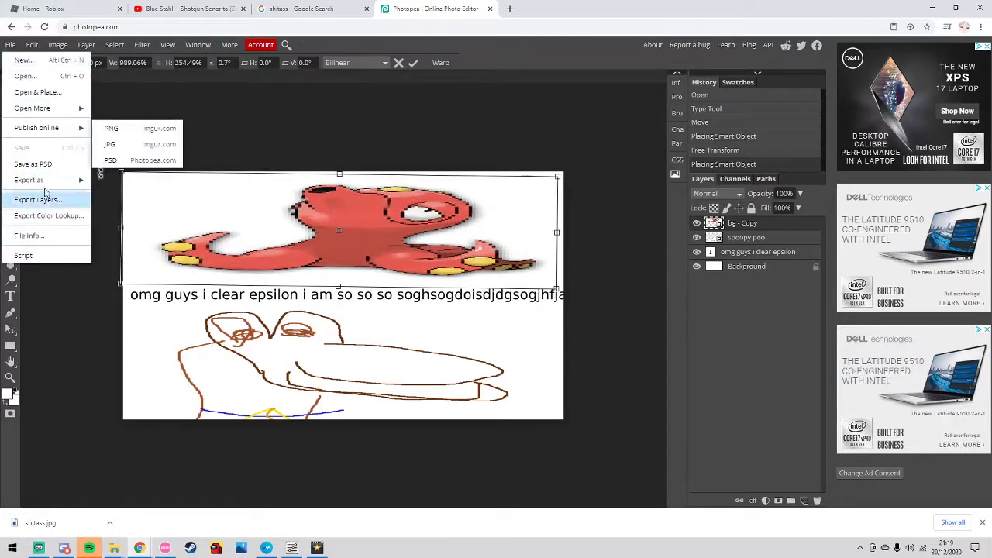
pyautogui.click(113, 180)
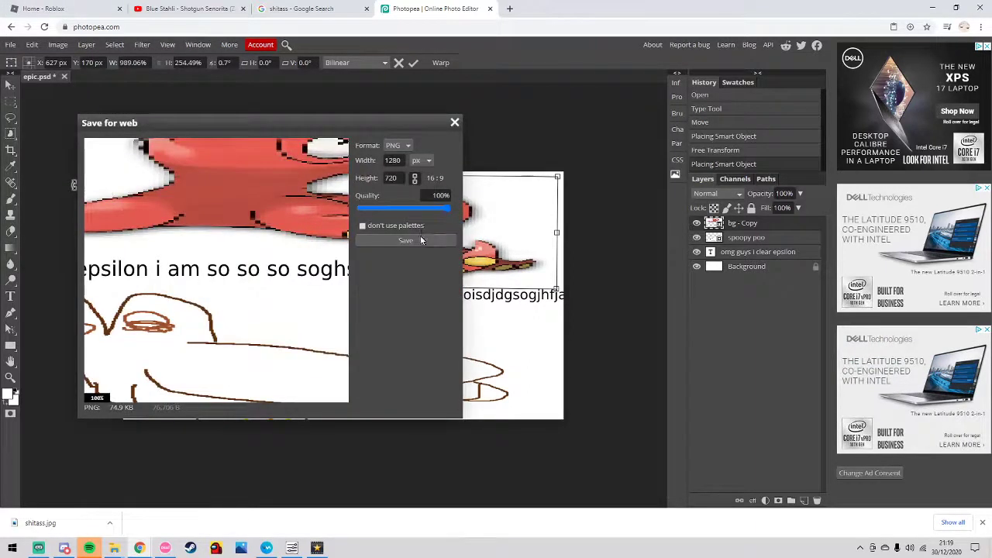
pyautogui.click(421, 240)
pyautogui.rightClick(85, 523)
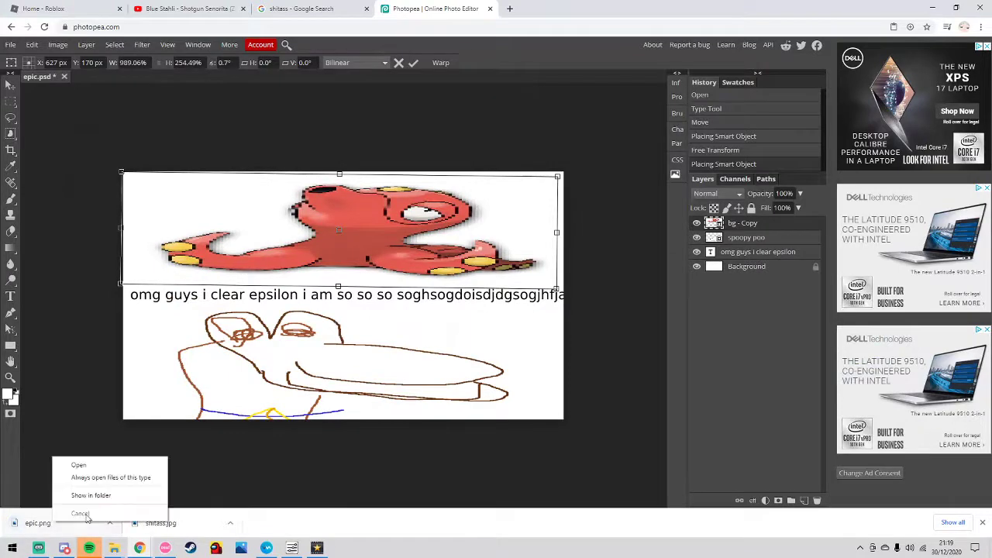
pyautogui.click(81, 514)
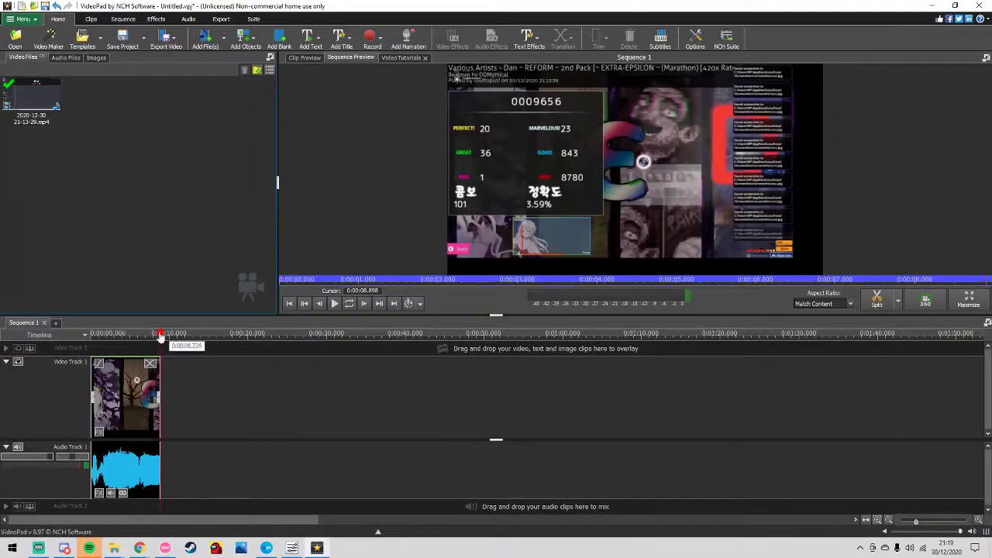
# Step: Switch to VideoPad and export the sequence as a 1280 x 720 .mp4 video named "epsiion clear totally legit"
pyautogui.moveTo(160, 335); pyautogui.dragTo(119, 338)
pyautogui.click(220, 20)
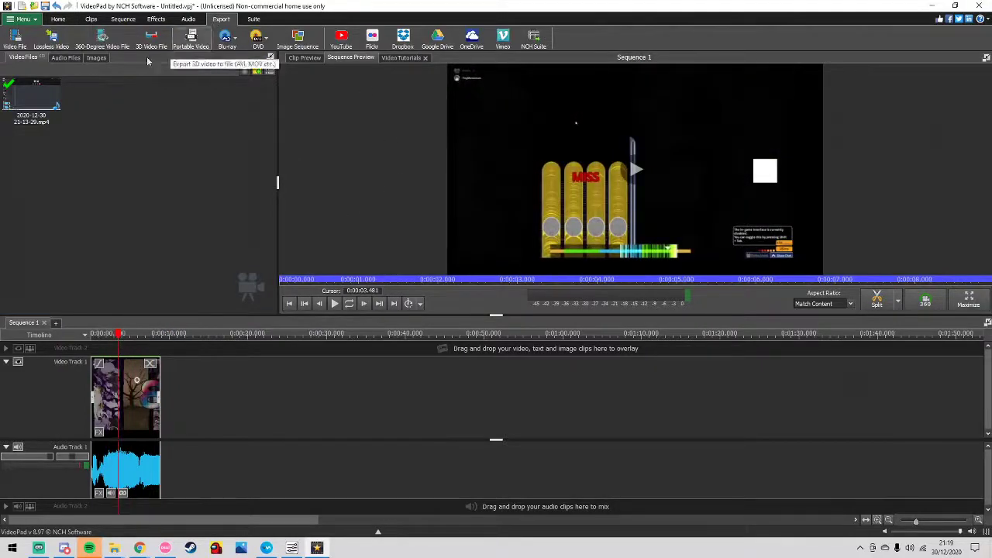
pyautogui.click(574, 281)
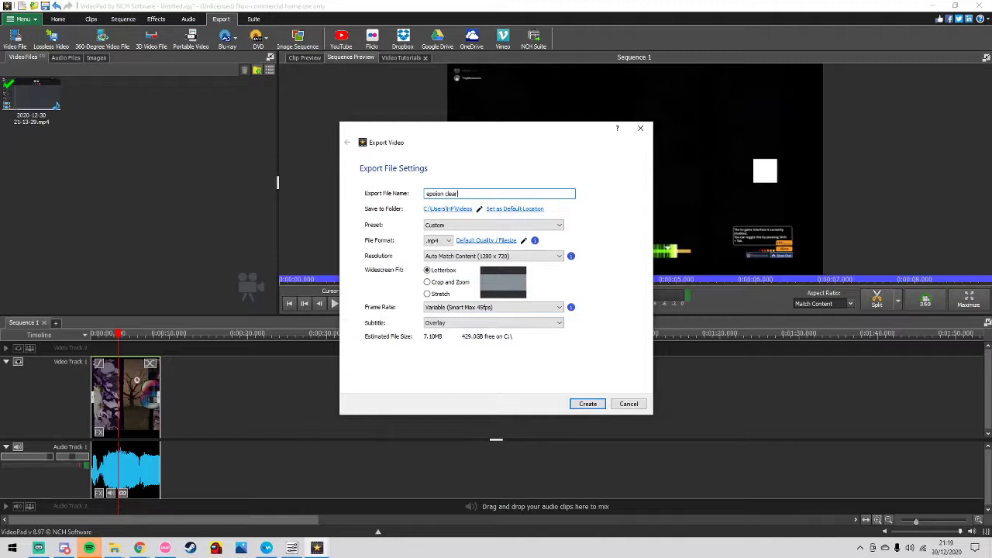
pyautogui.write('totally legit')
pyautogui.press('Return')
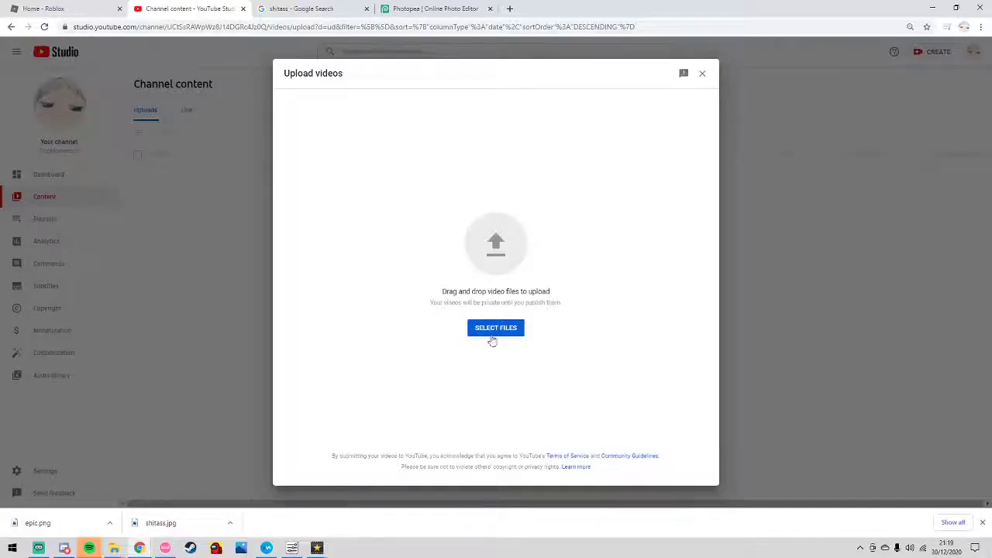
# Step: Browse for files in the YouTube Studio upload dialog and try to upload the epic image from the Downloads folder
pyautogui.click(491, 335)
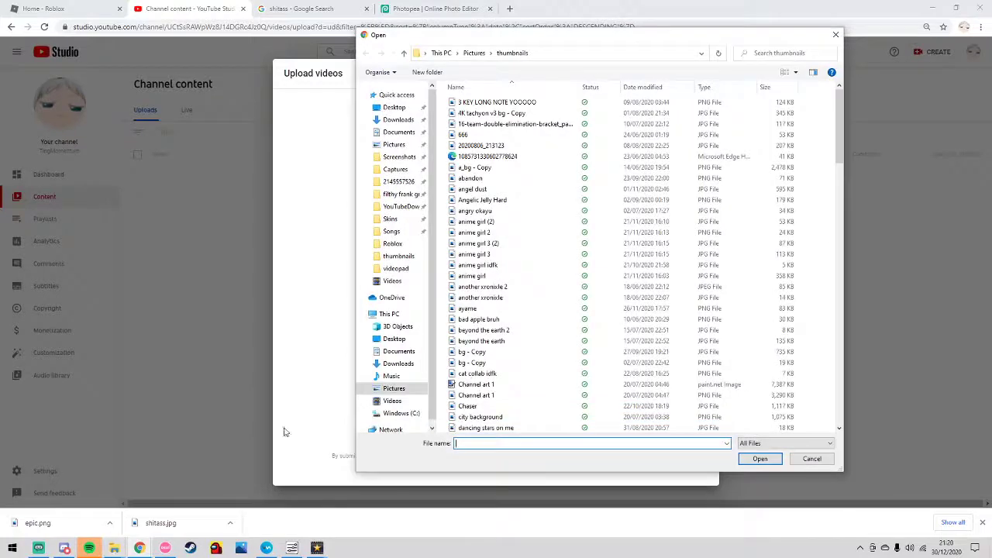
pyautogui.click(395, 247)
pyautogui.click(394, 259)
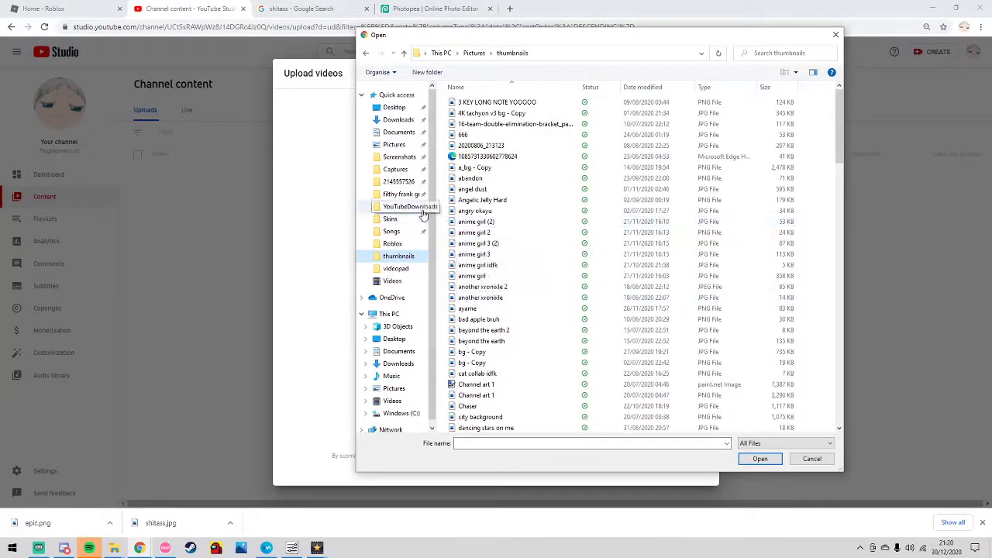
pyautogui.click(397, 119)
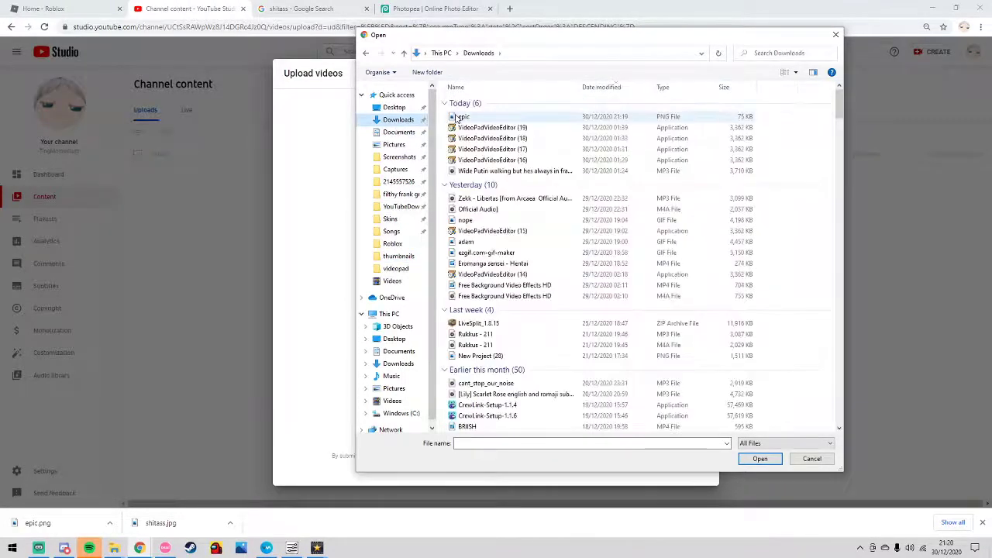
pyautogui.click(457, 118)
pyautogui.moveTo(458, 117); pyautogui.dragTo(321, 215)
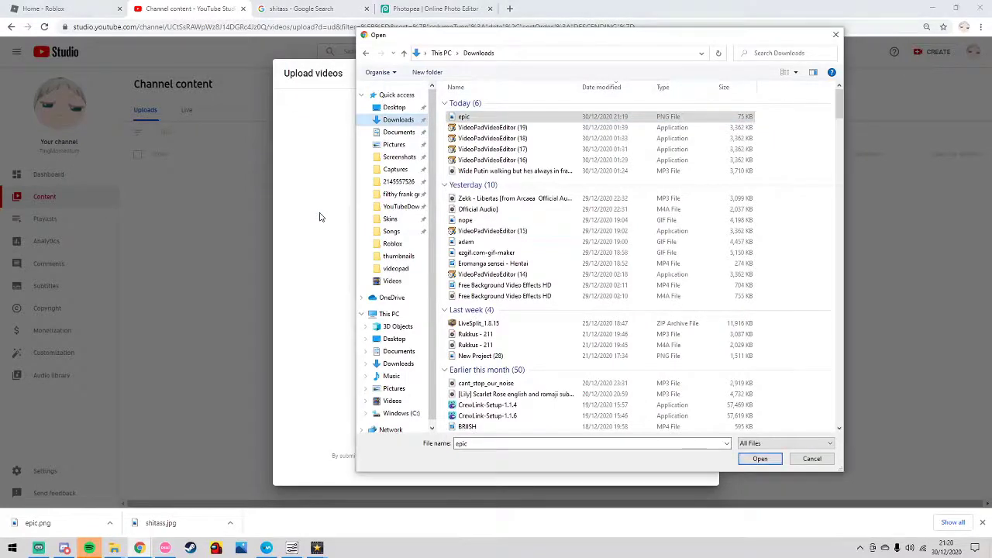
# Step: Upload the "epsiion clear totally legit" video from the Videos folder to YouTube Studio
pyautogui.moveTo(525, 39); pyautogui.dragTo(669, 71)
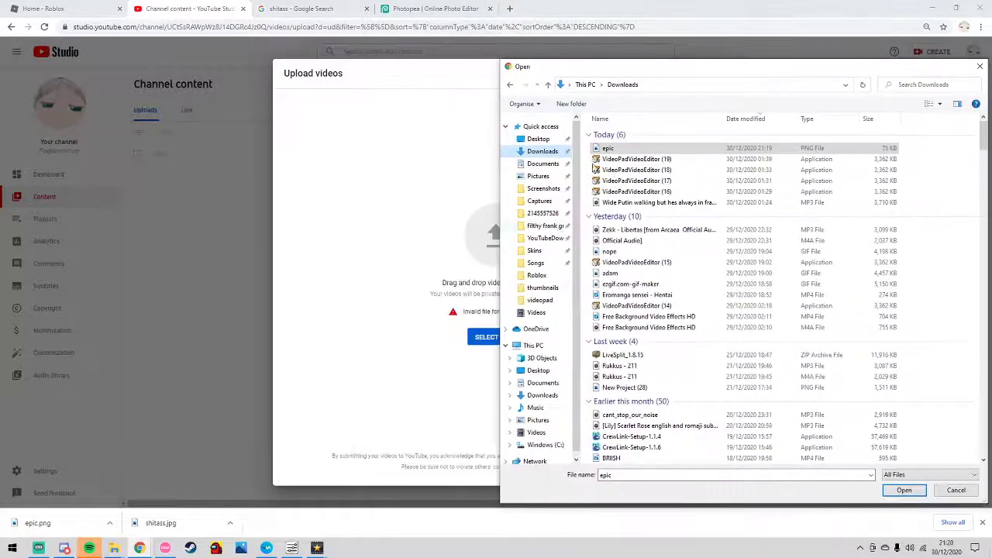
pyautogui.click(535, 313)
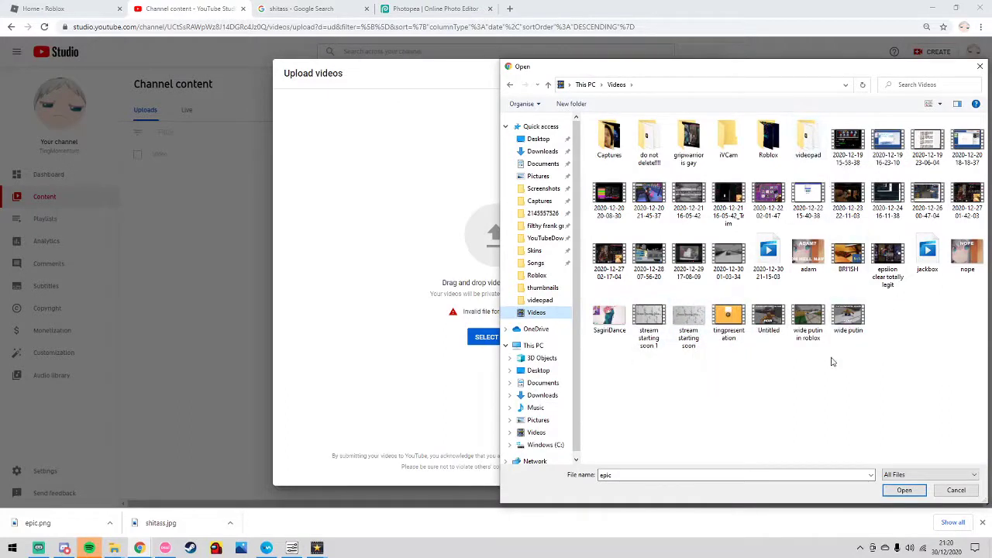
pyautogui.moveTo(881, 263); pyautogui.dragTo(479, 314)
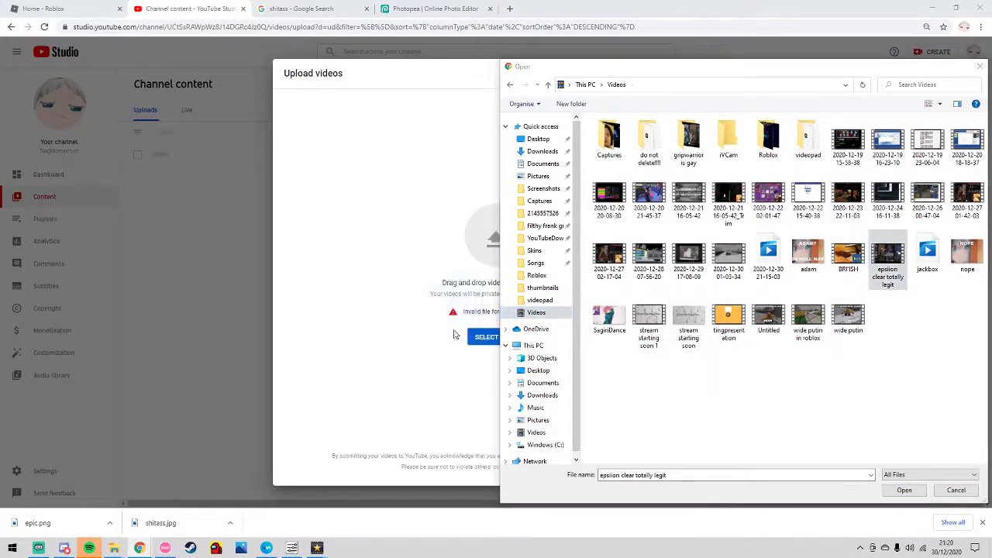
# Step: Use the epic image from the Downloads folder as the video's thumbnail and close the file browser
pyautogui.click(543, 151)
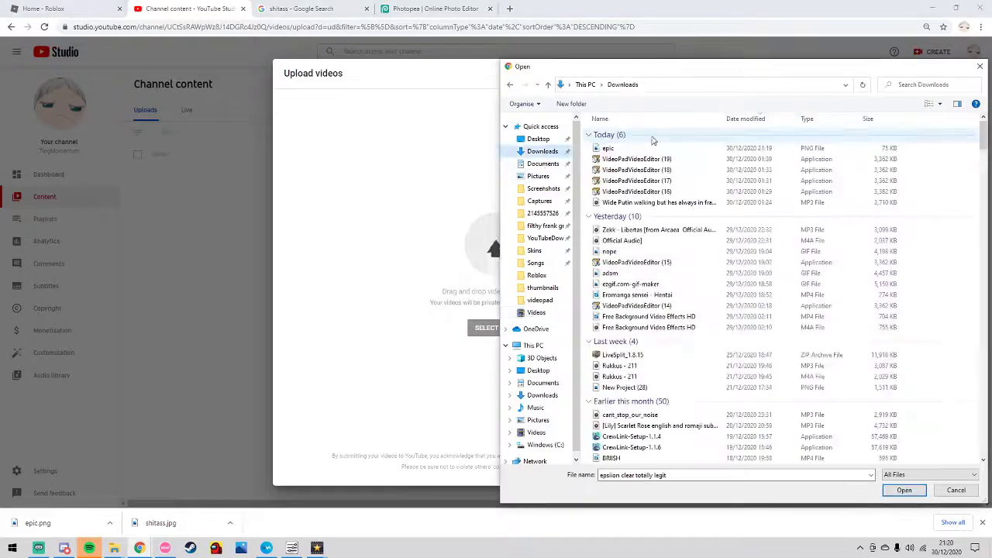
pyautogui.moveTo(601, 150); pyautogui.dragTo(325, 337)
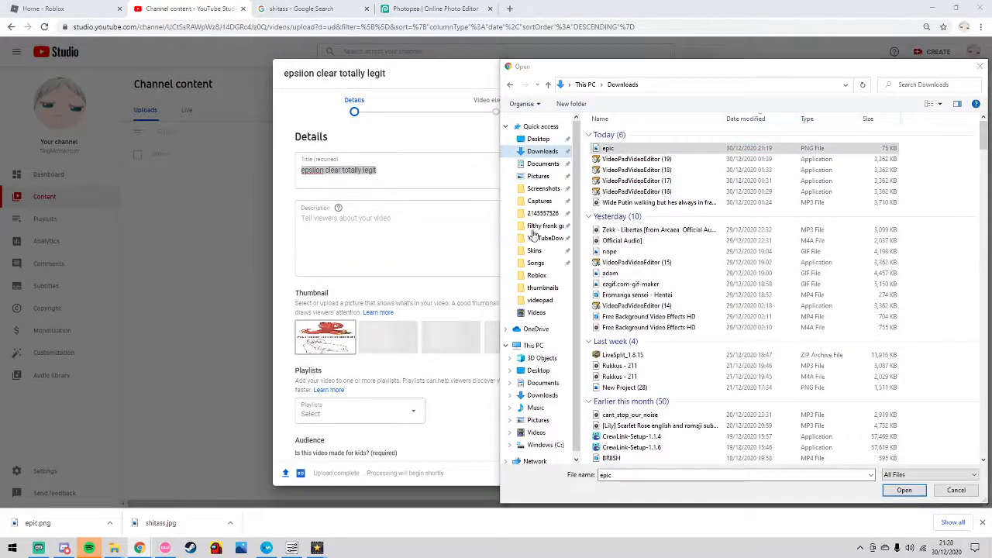
pyautogui.click(981, 66)
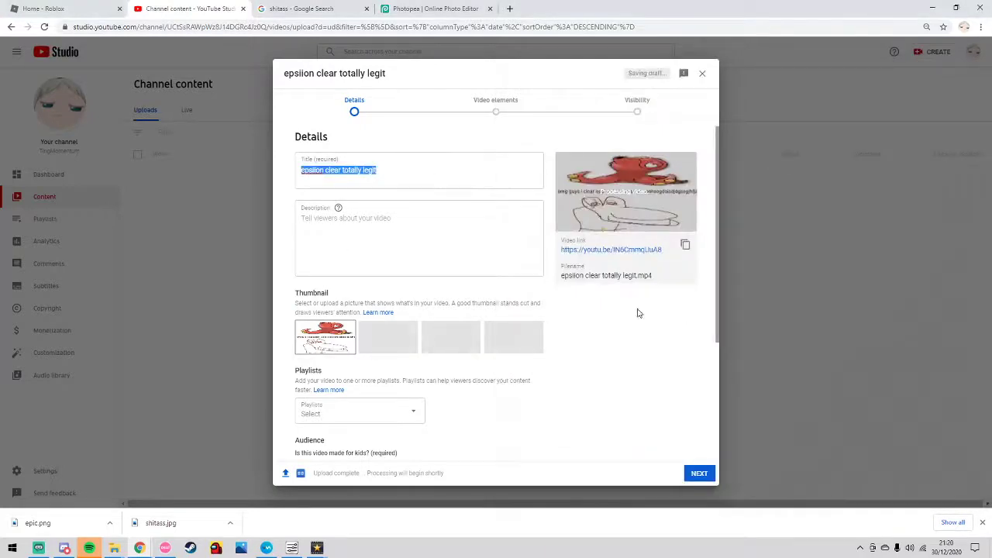
# Step: Fill the video description with a few lines of random keyboard-mash text beginning "wrhjls aj"
pyautogui.click(418, 237)
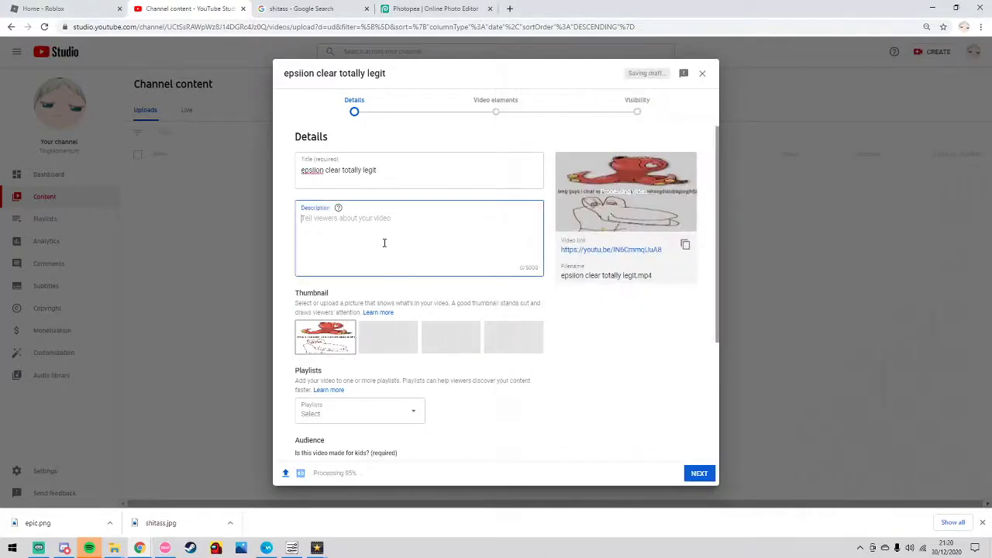
pyautogui.write('wrhjls aj lostdrhojgfdhnojgfsd;znogpn ;lqfklg h.jl fvbl;jnfg k;lvc nlsdgfnc')
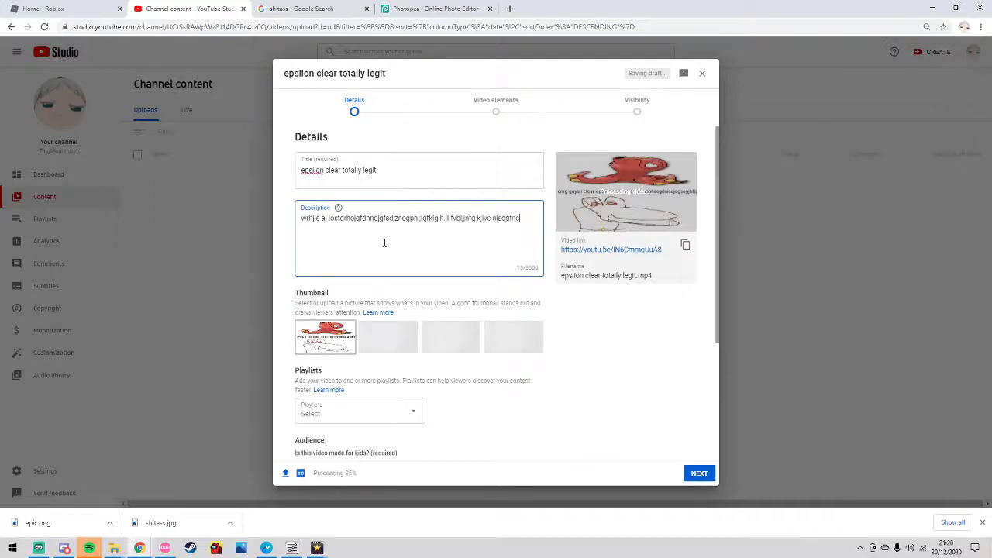
pyautogui.write('khsdncxjnsjp;rimcvkmsdvbcbndfcvspsdbfnd. bkln sklh ifsl lnn f aso nfa nfeabl')
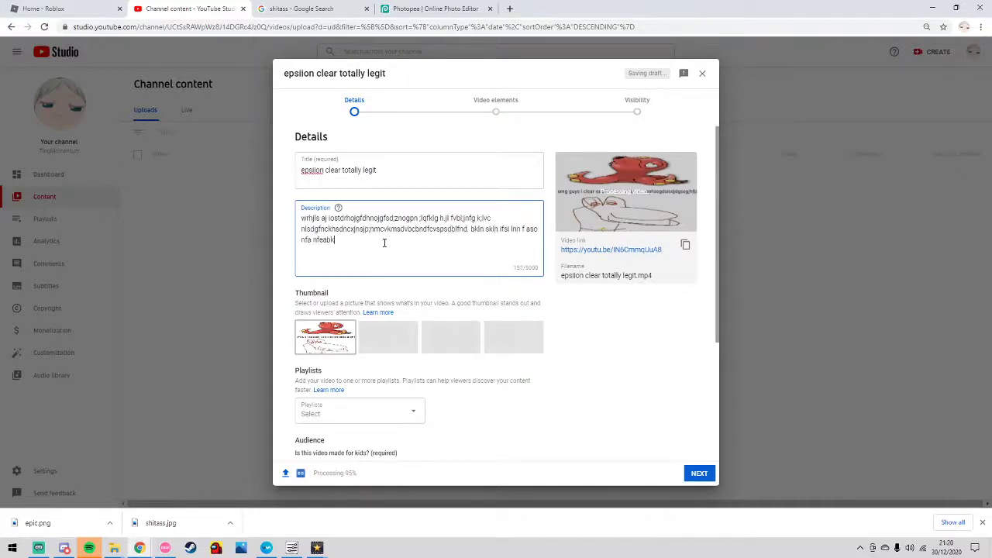
pyautogui.write('knsl dgjklsbnjkfwrb wn kbwsnbdvkhj bjnxbkfdskl skjlbn ijsjins d')
pyautogui.write('pjnobf jpn fbdanpjodbfs jnldg')
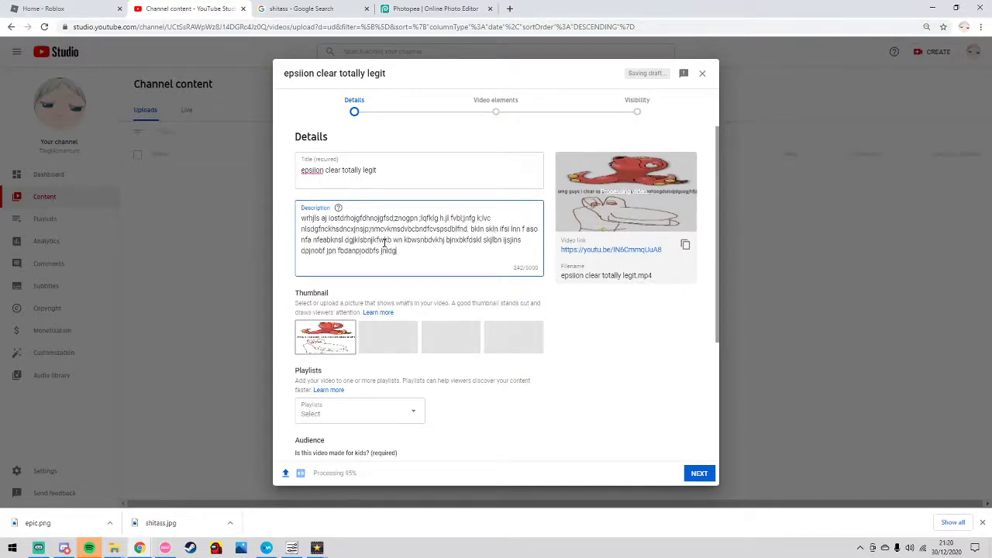
pyautogui.write('klb sgdgk')
# Step: Mark the video as not made for kids, skip the video elements and save it with Unlisted visibility
pyautogui.scroll(-3, 439, 381)
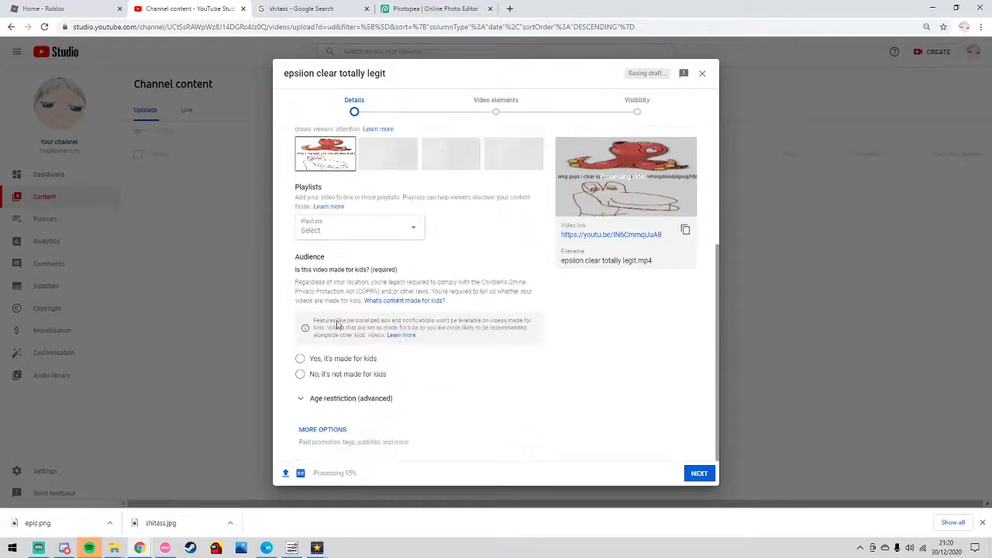
pyautogui.click(341, 374)
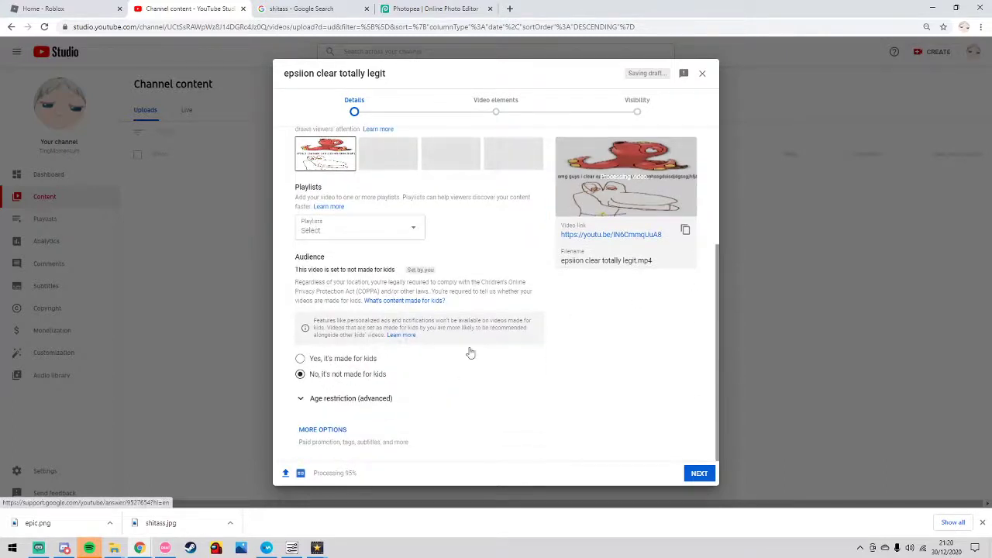
pyautogui.click(696, 476)
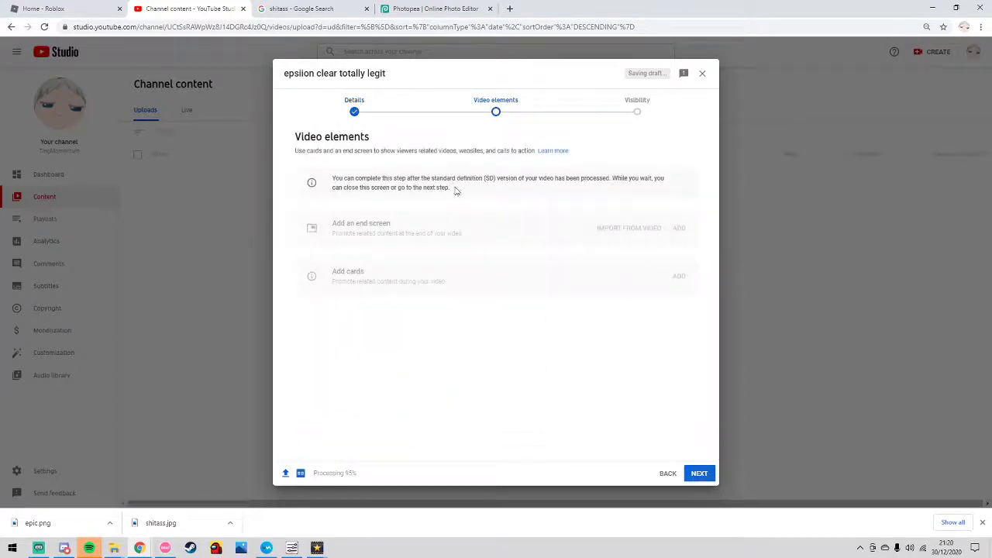
pyautogui.click(697, 473)
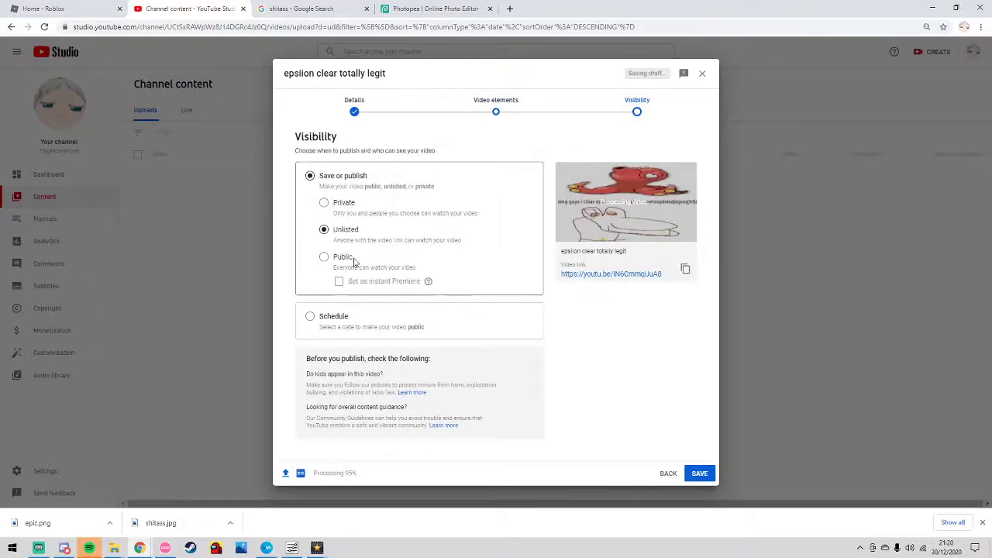
pyautogui.click(699, 473)
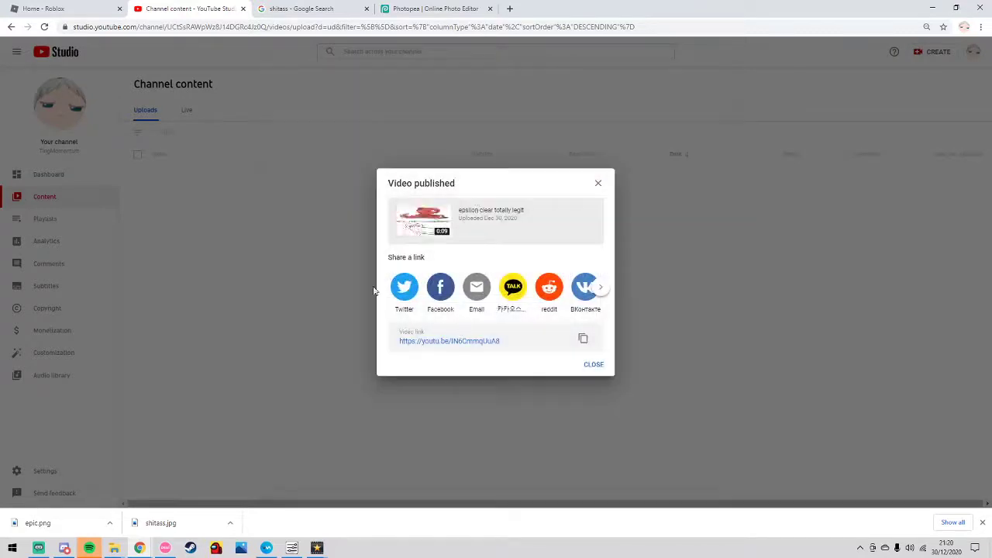
# Step: Open the published video from its share link and mute its playback
pyautogui.click(454, 341)
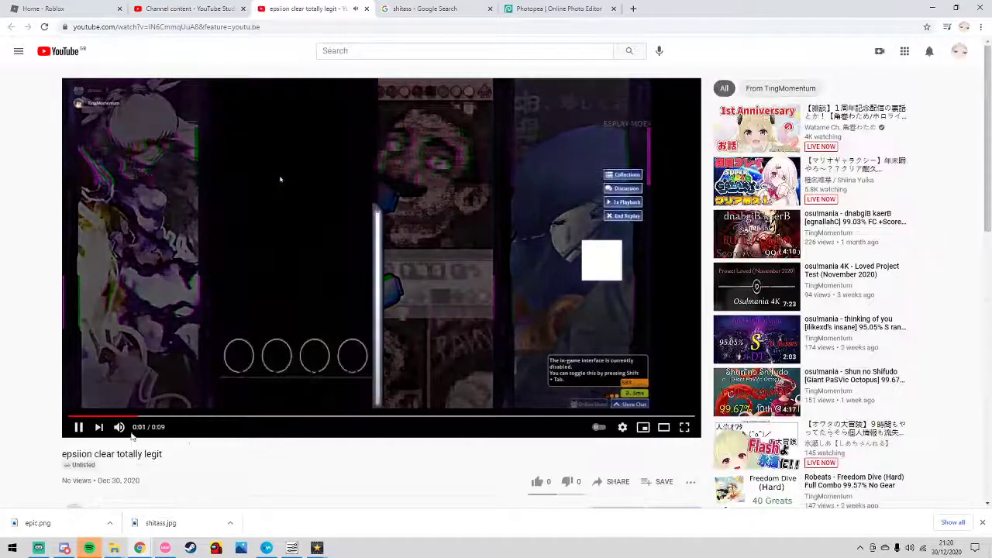
pyautogui.click(119, 427)
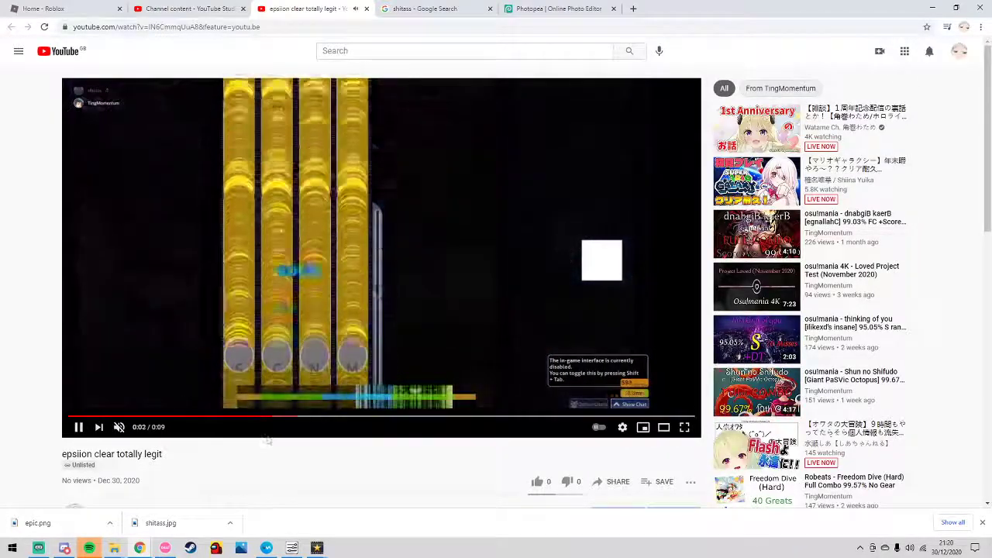